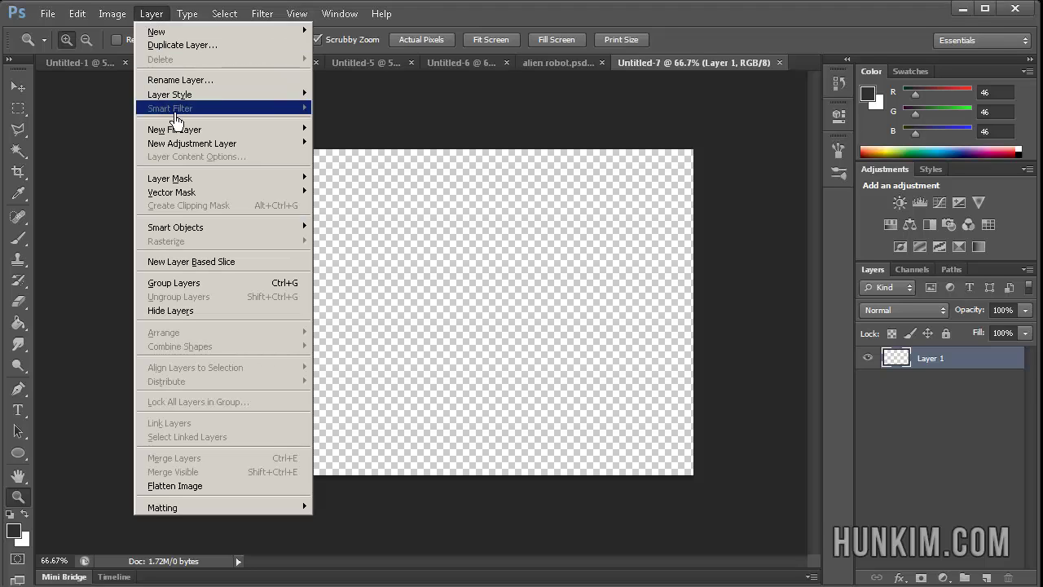
- Add a gradient fill layer using the Foreground to Background preset
mouse_move(183, 133)
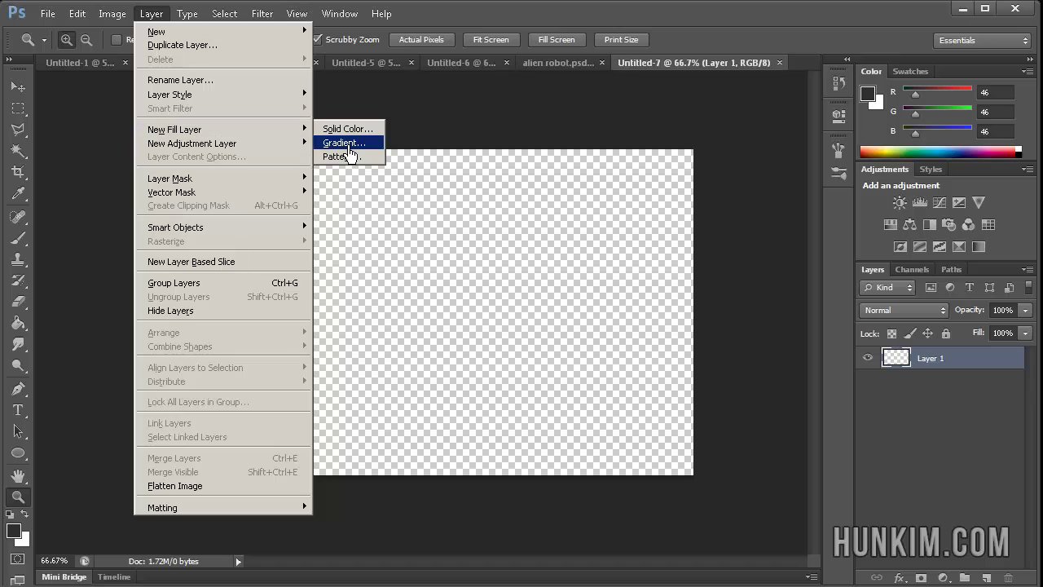
click(348, 150)
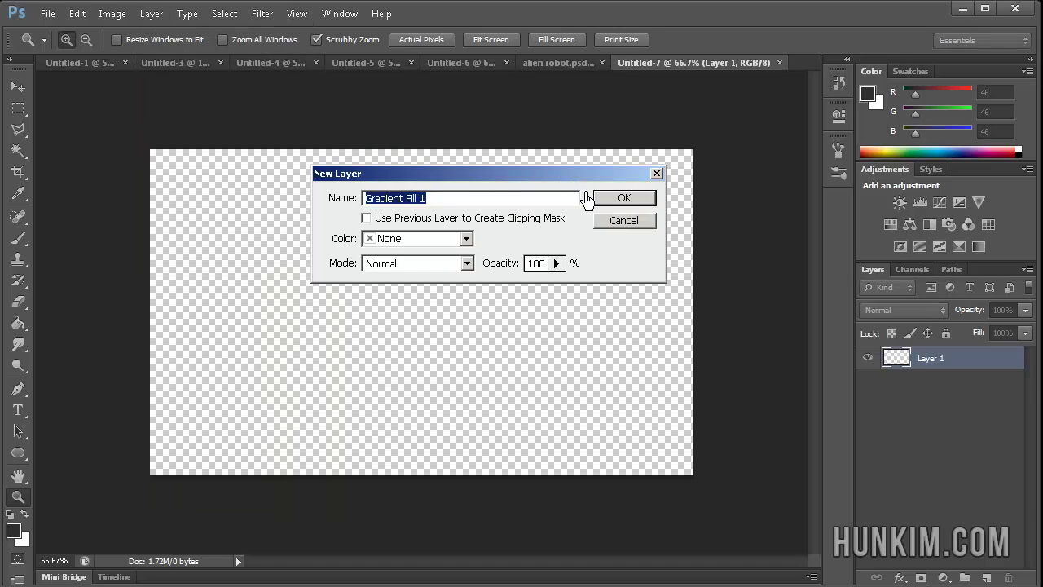
click(624, 203)
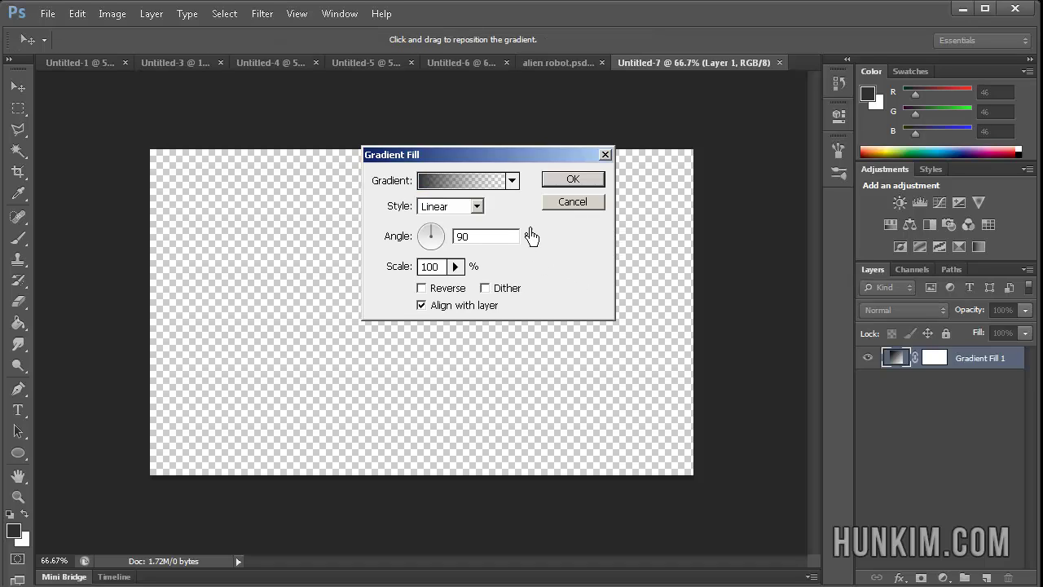
drag(441, 155, 480, 112)
click(553, 141)
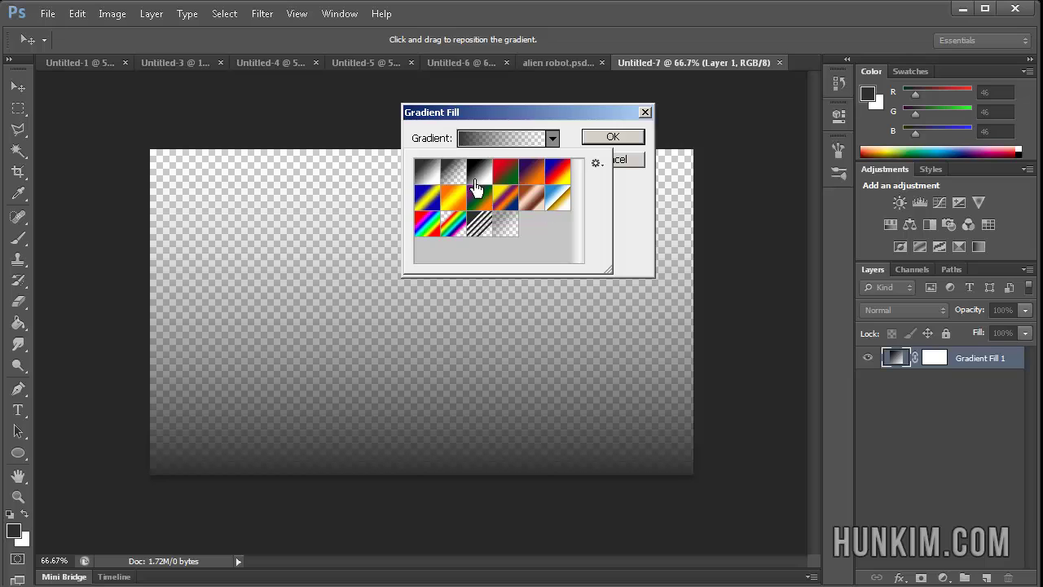
click(427, 175)
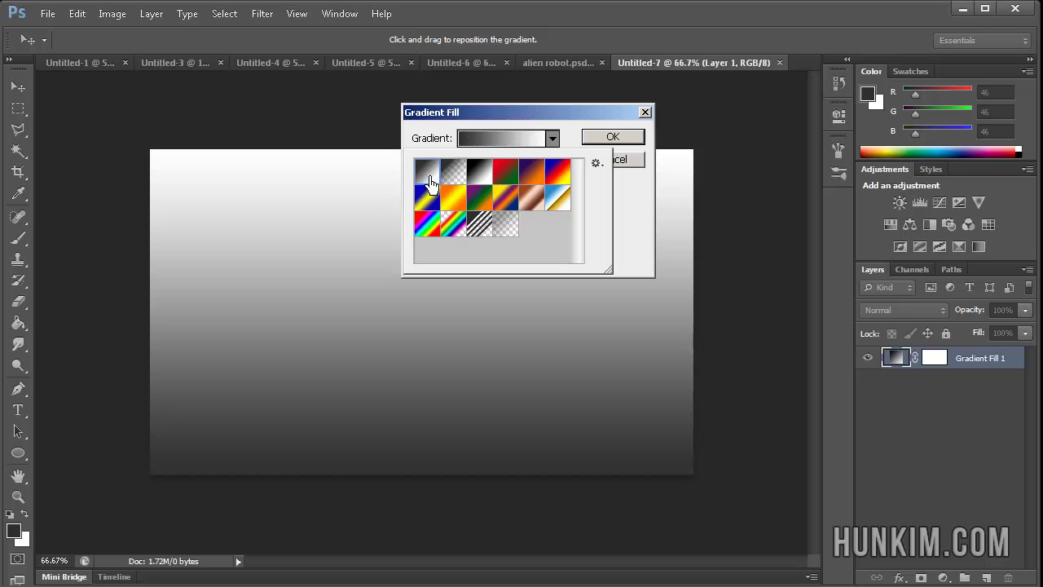
- Edit the fill's gradient and set its starting color stop to light blue-violet #9792ff
click(495, 146)
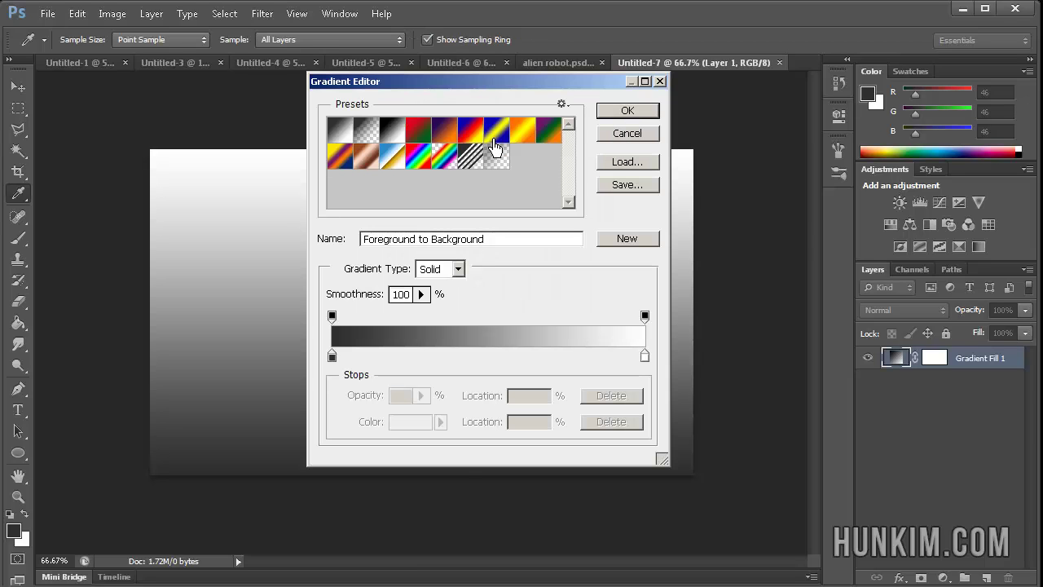
click(331, 362)
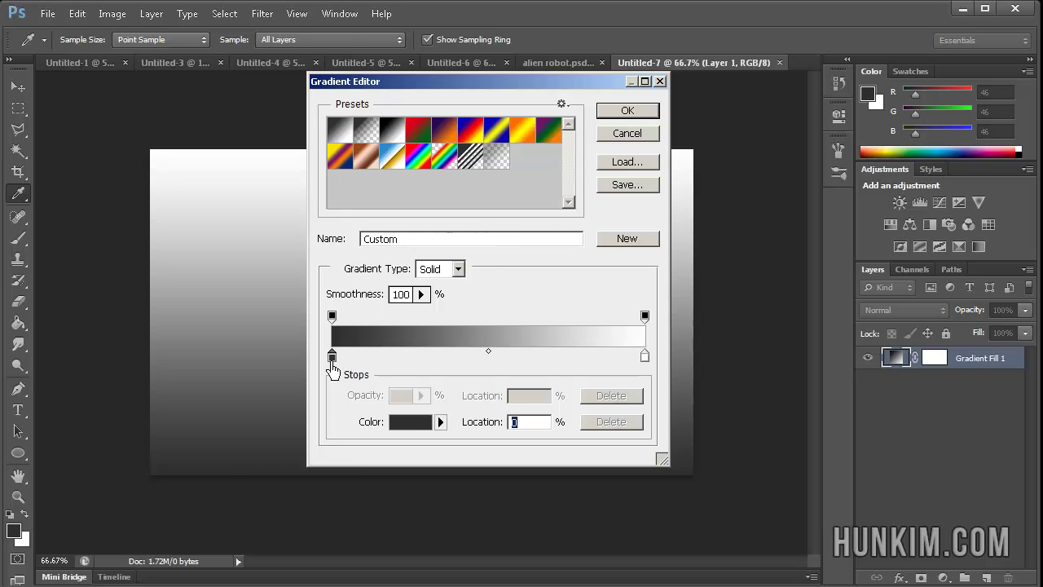
double_click(331, 362)
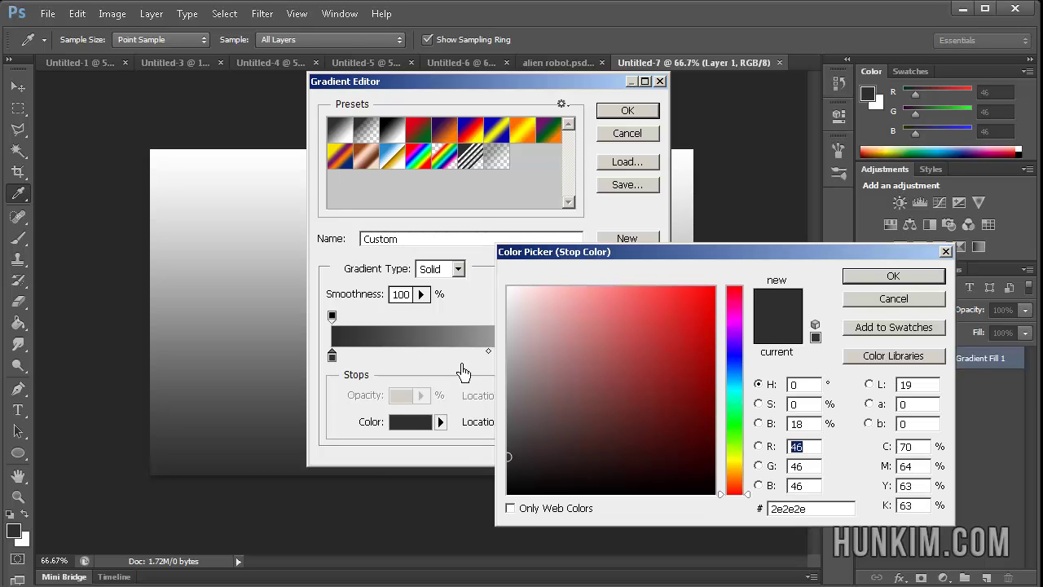
click(731, 354)
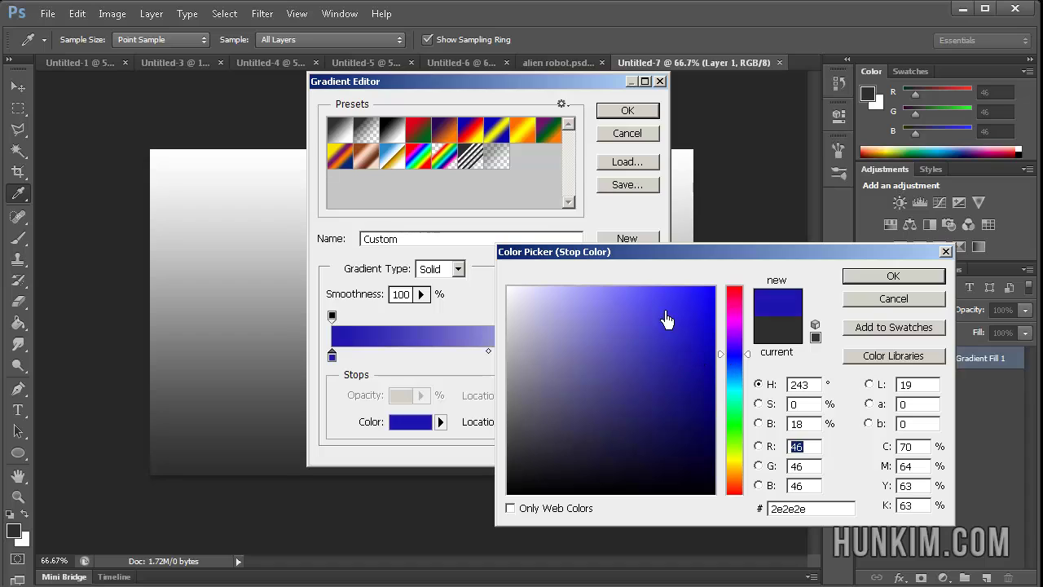
drag(667, 320, 599, 281)
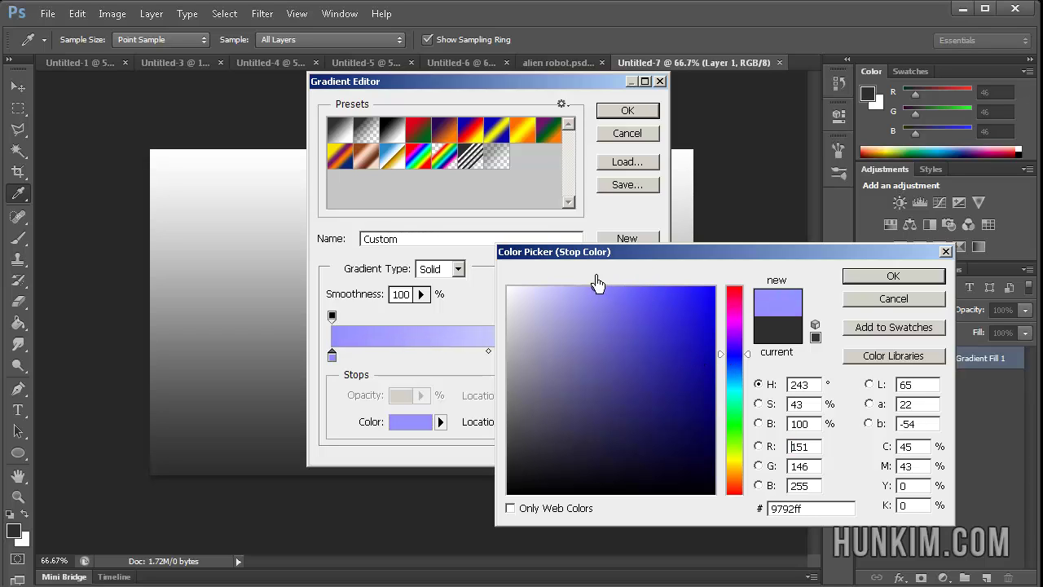
click(893, 276)
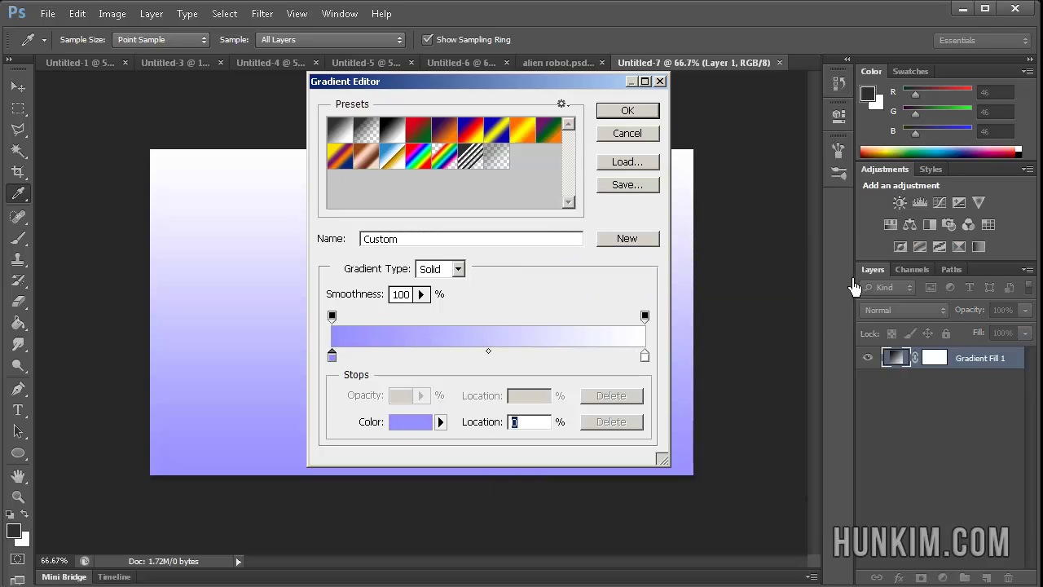
- Set the gradient's ending color stop to dark navy #000057
click(645, 356)
double_click(644, 356)
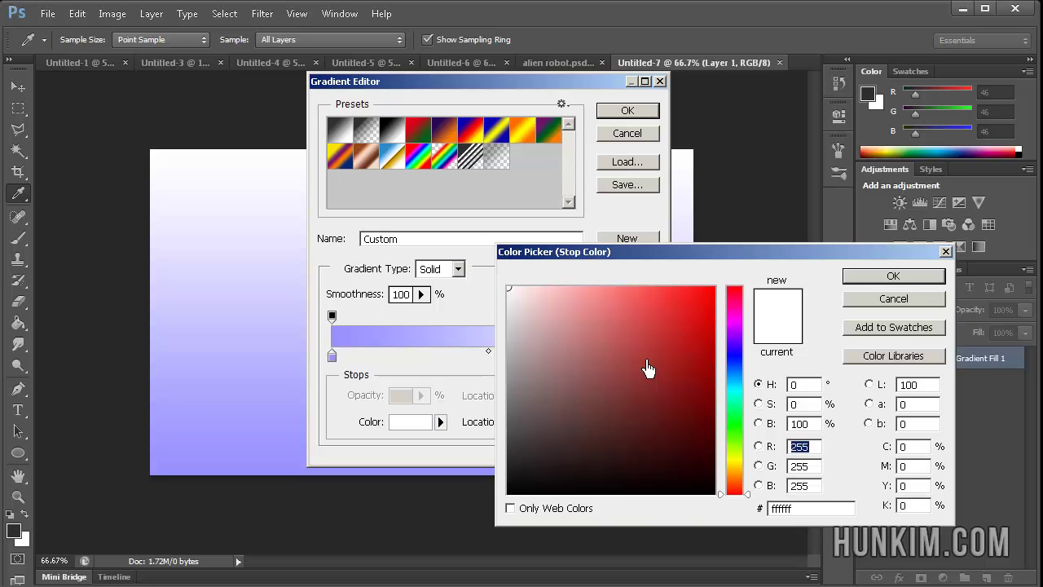
click(733, 356)
mouse_move(694, 362)
mouse_down()
mouse_move(688, 409)
mouse_move(714, 423)
mouse_up()
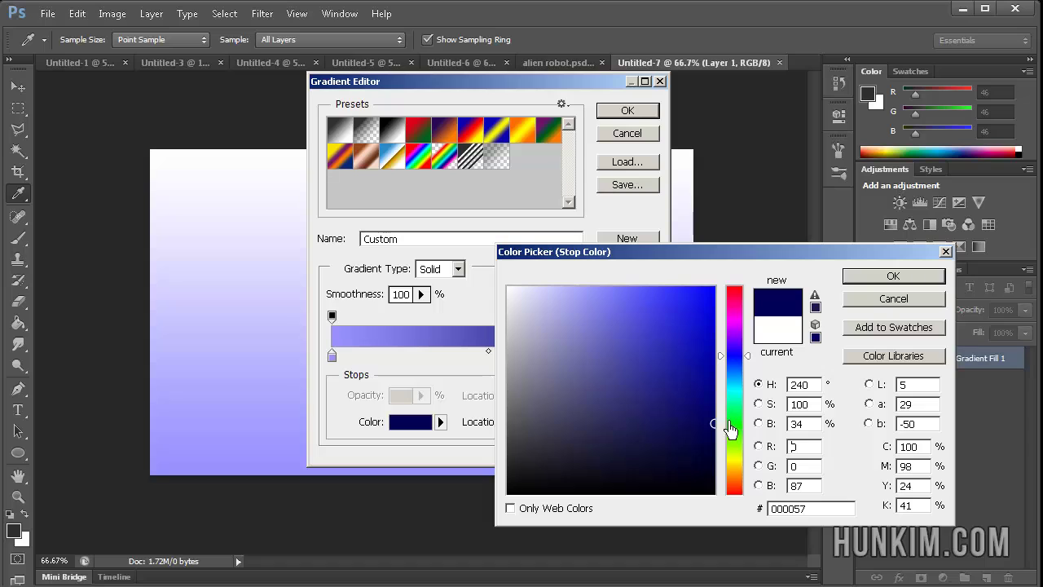
click(891, 277)
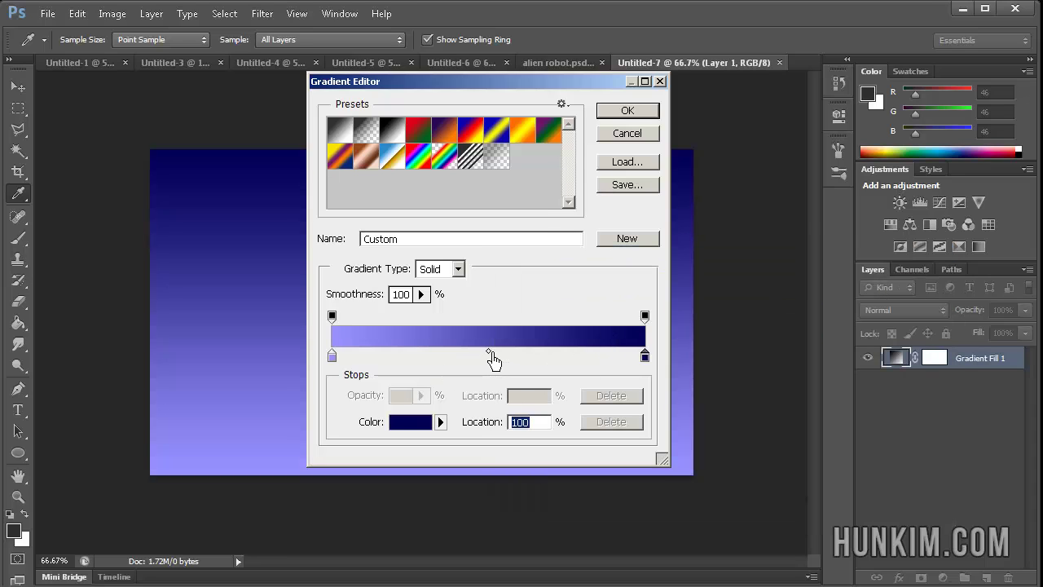
- Shift the midpoint between the two color stops to about 68% and accept the edited gradient
drag(490, 355, 548, 380)
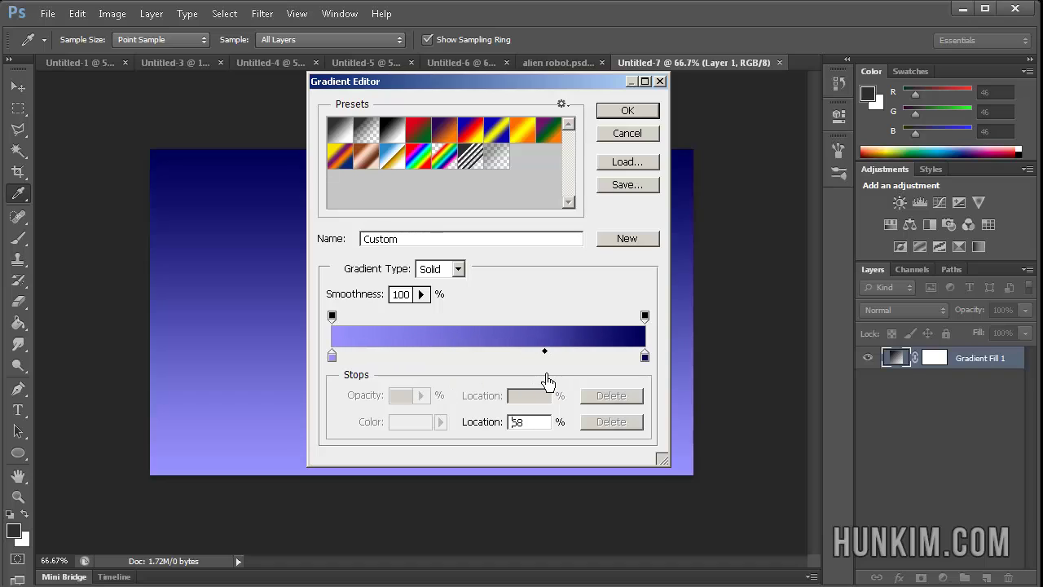
click(542, 352)
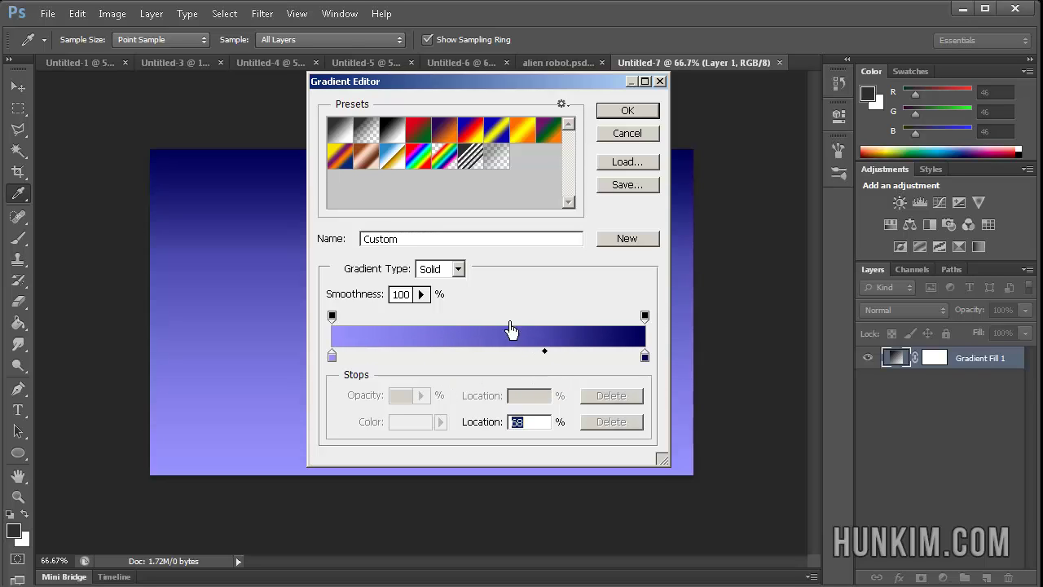
drag(479, 88, 660, 123)
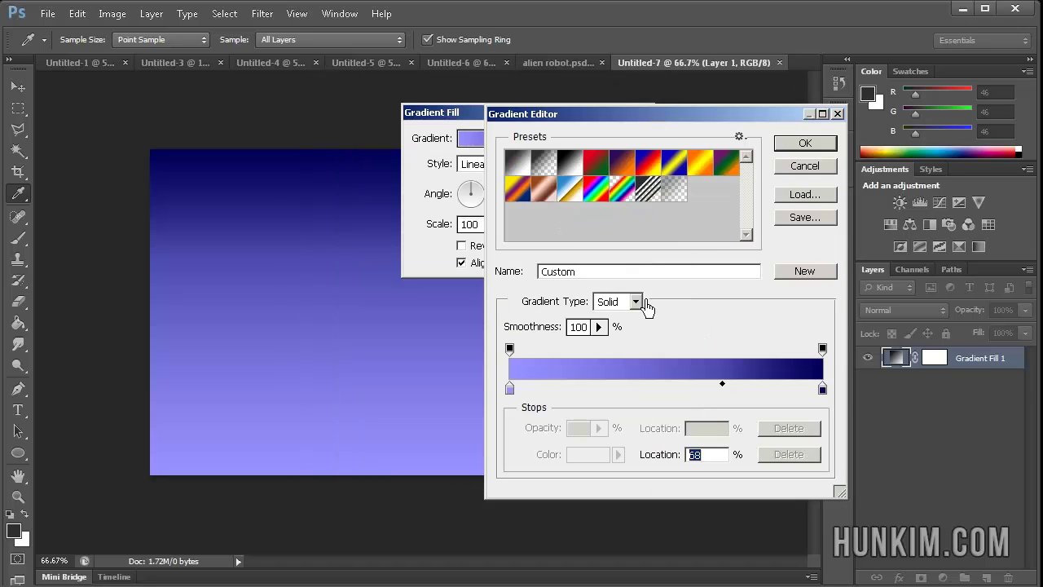
click(800, 146)
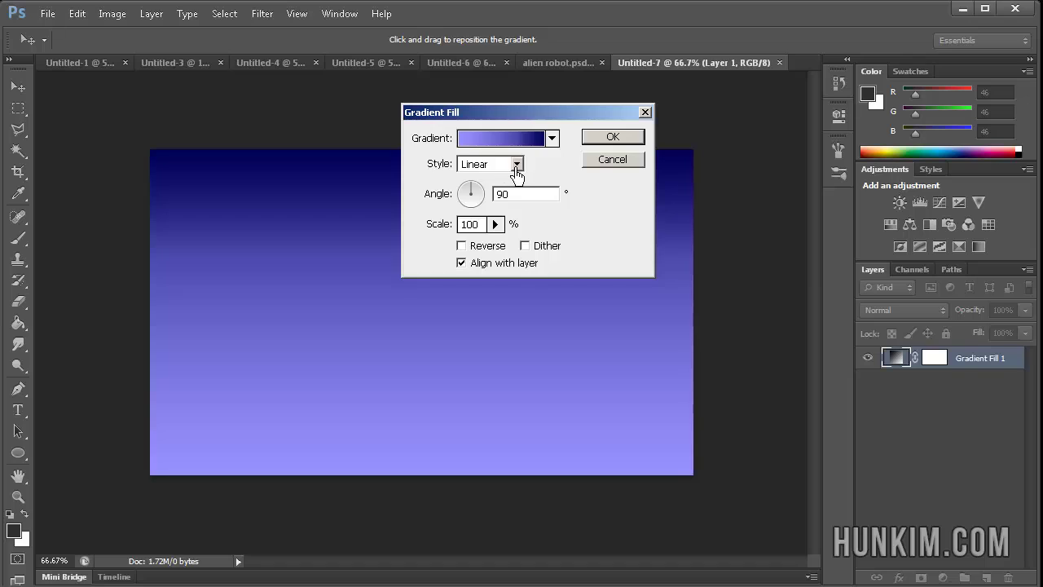
- Try several different angles for the linear gradient, and set the angle back to 90 degrees
drag(488, 190, 482, 192)
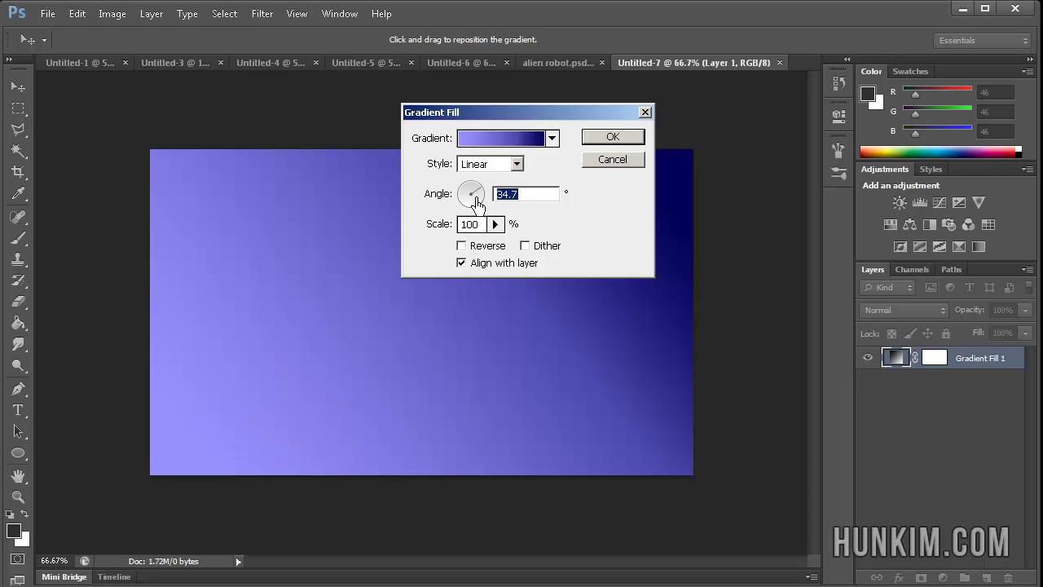
click(460, 194)
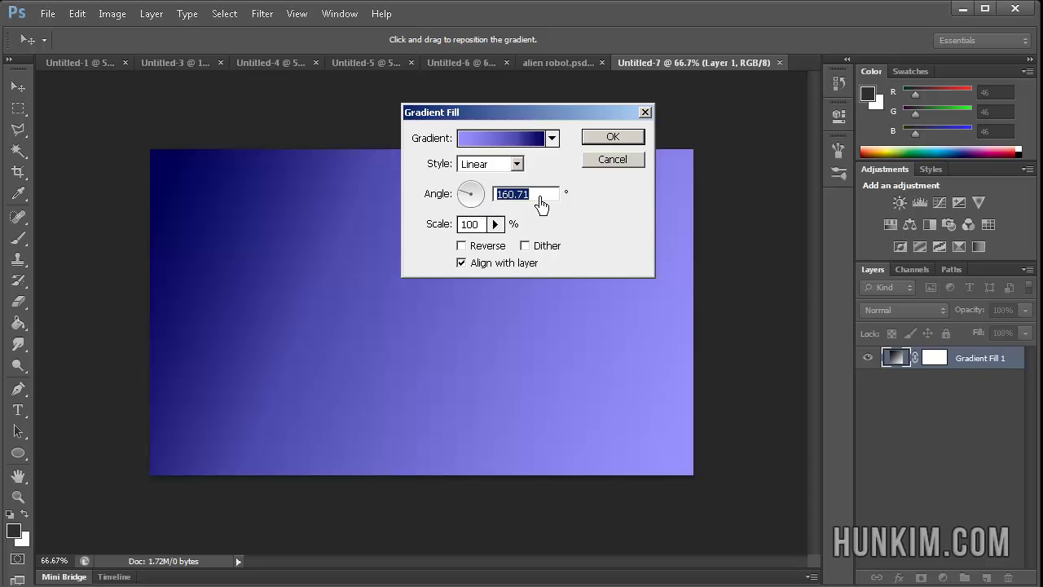
click(472, 187)
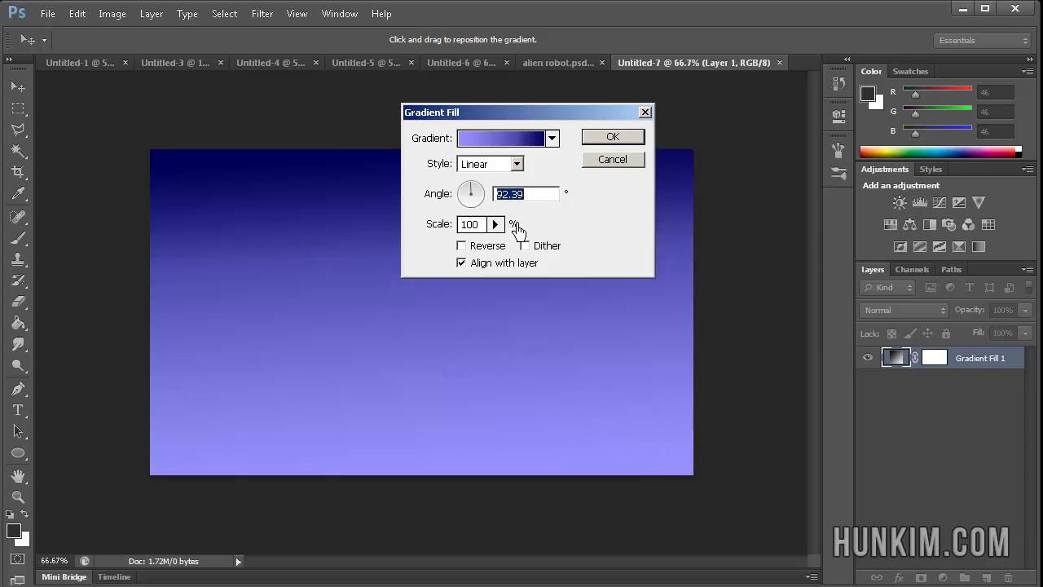
text(90)
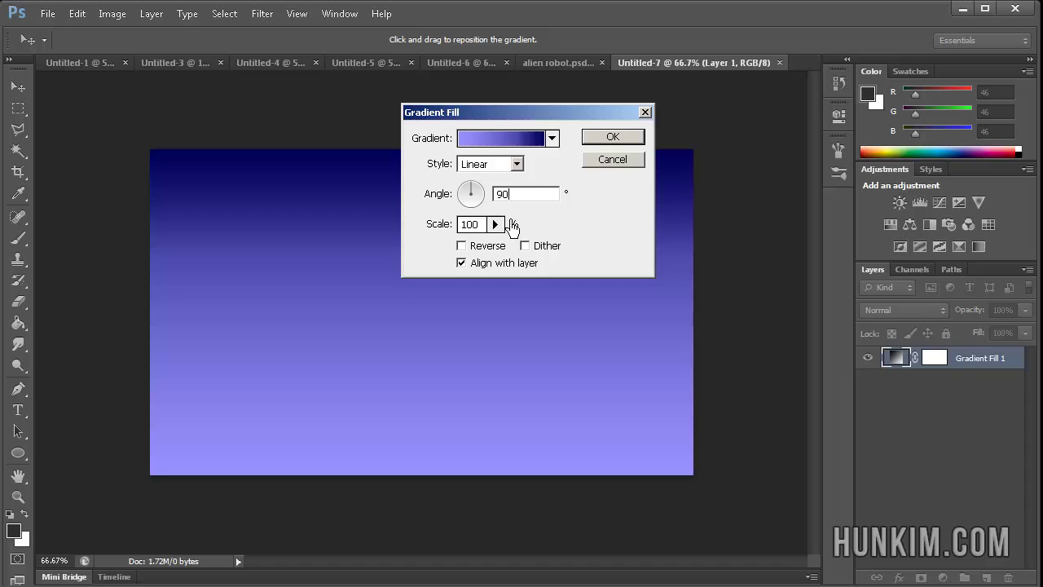
- Change the gradient style to Radial, scale it to 209%, and apply the fill
click(516, 164)
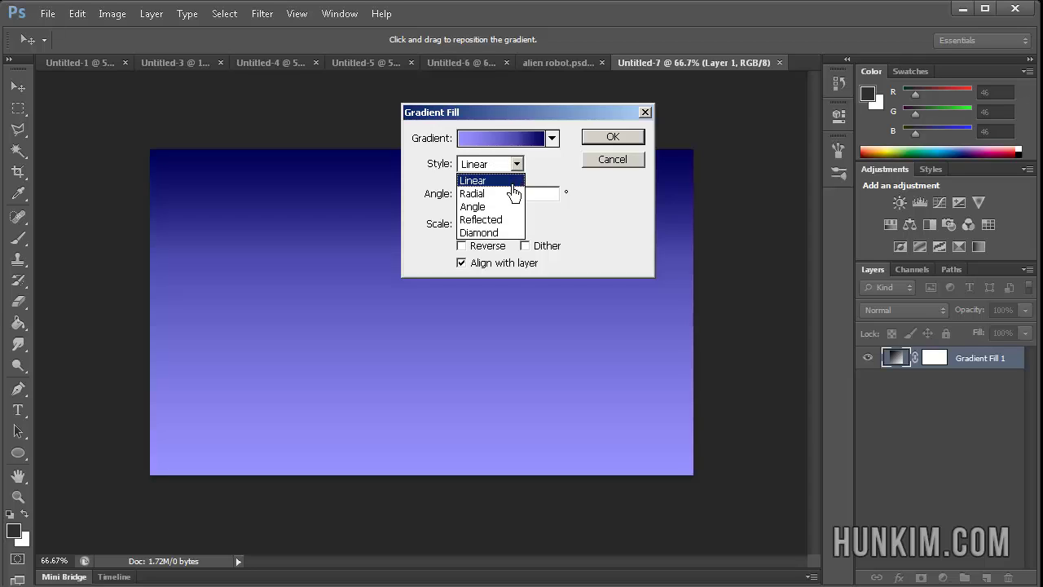
click(513, 194)
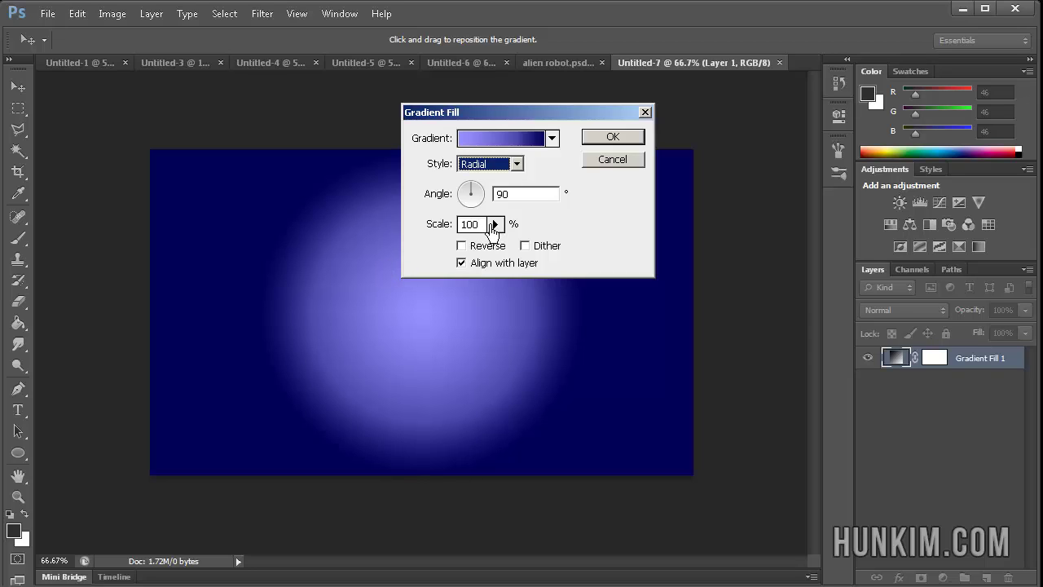
click(461, 247)
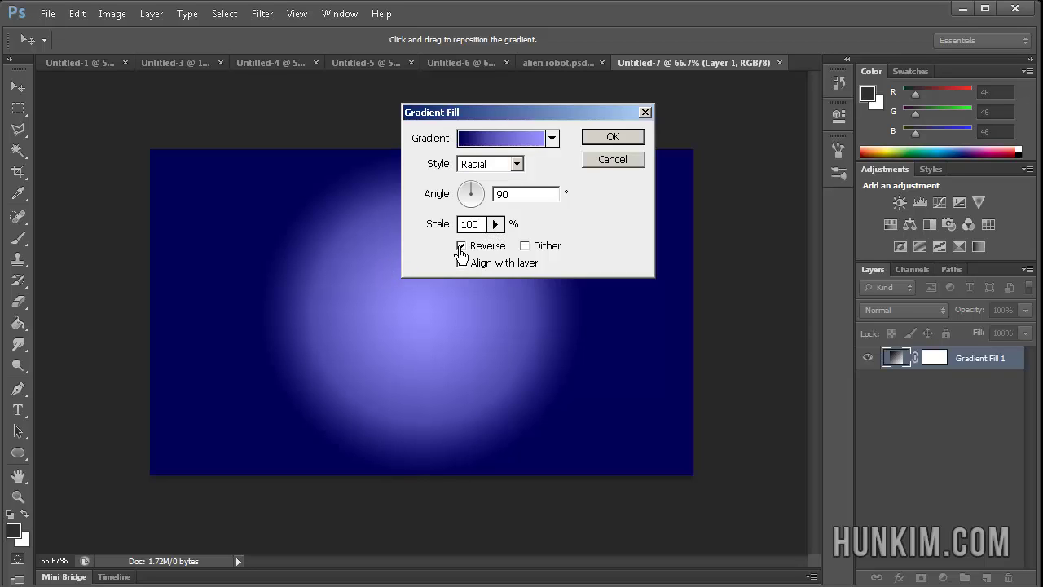
click(461, 246)
click(461, 262)
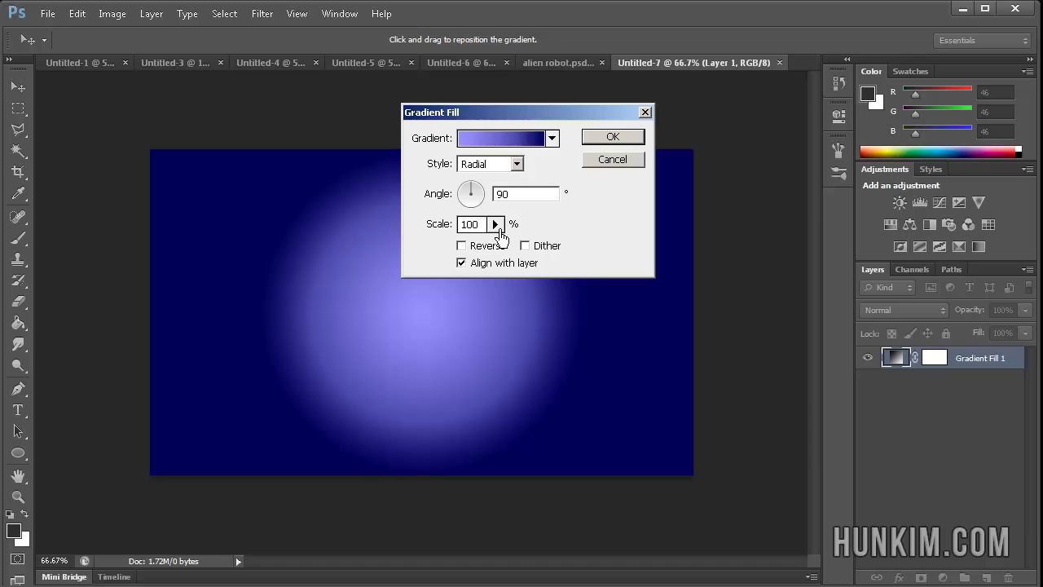
click(494, 225)
mouse_move(497, 241)
mouse_down()
mouse_move(522, 254)
mouse_move(505, 249)
mouse_up()
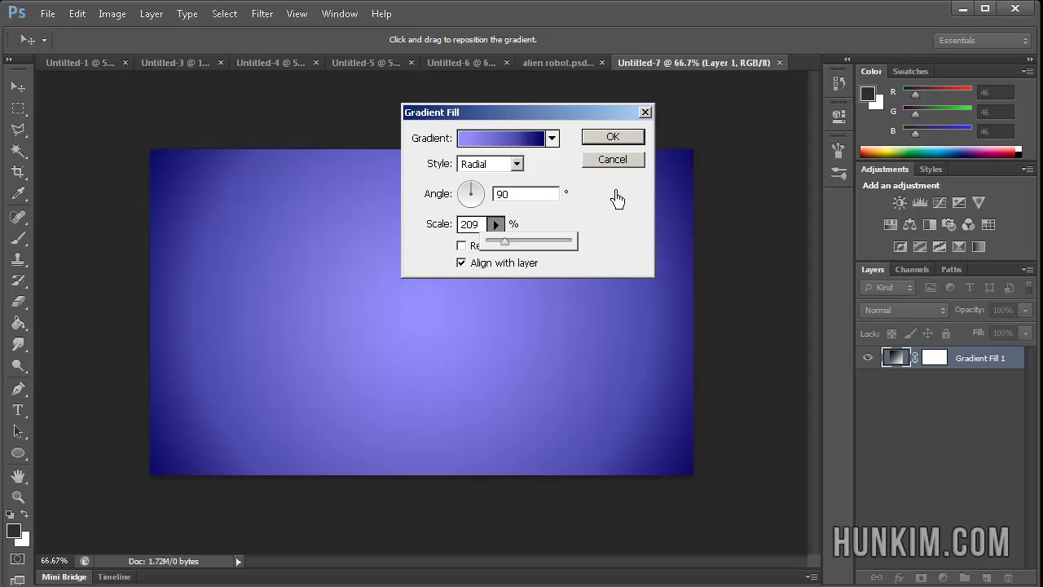
click(611, 137)
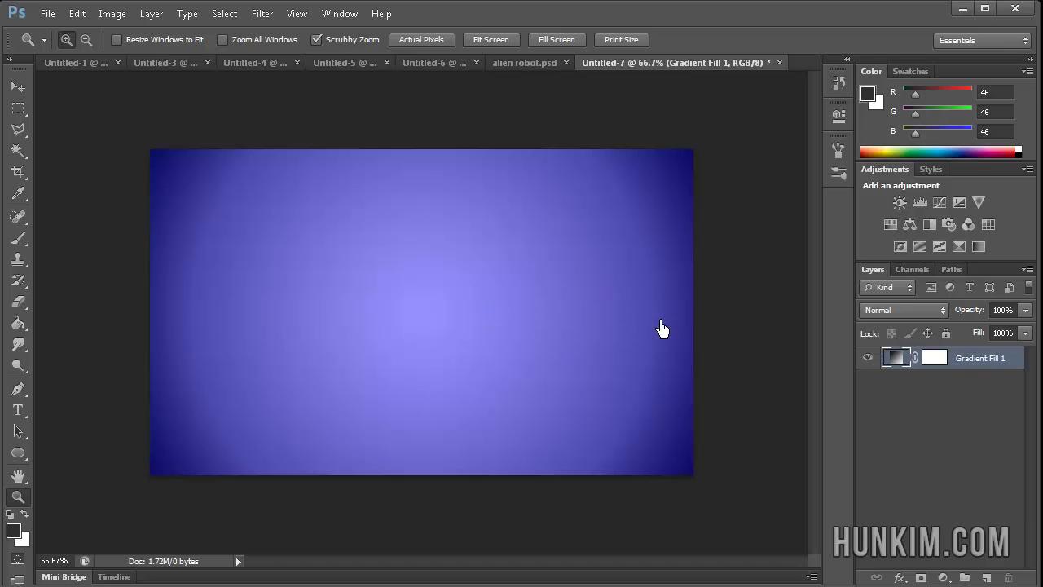
- Create a new empty layer above the gradient fill and hide the gradient fill layer
click(986, 577)
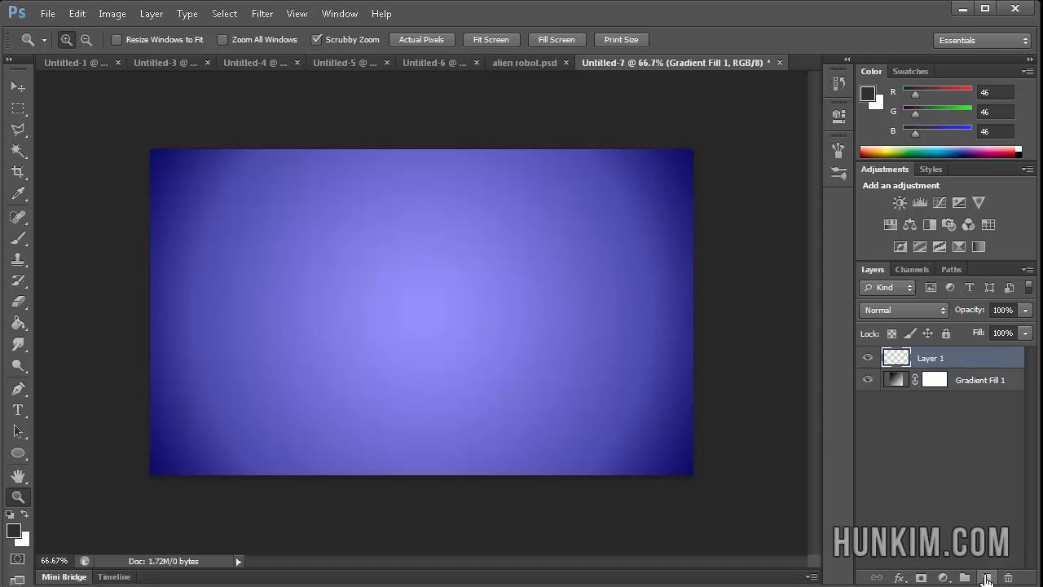
click(867, 379)
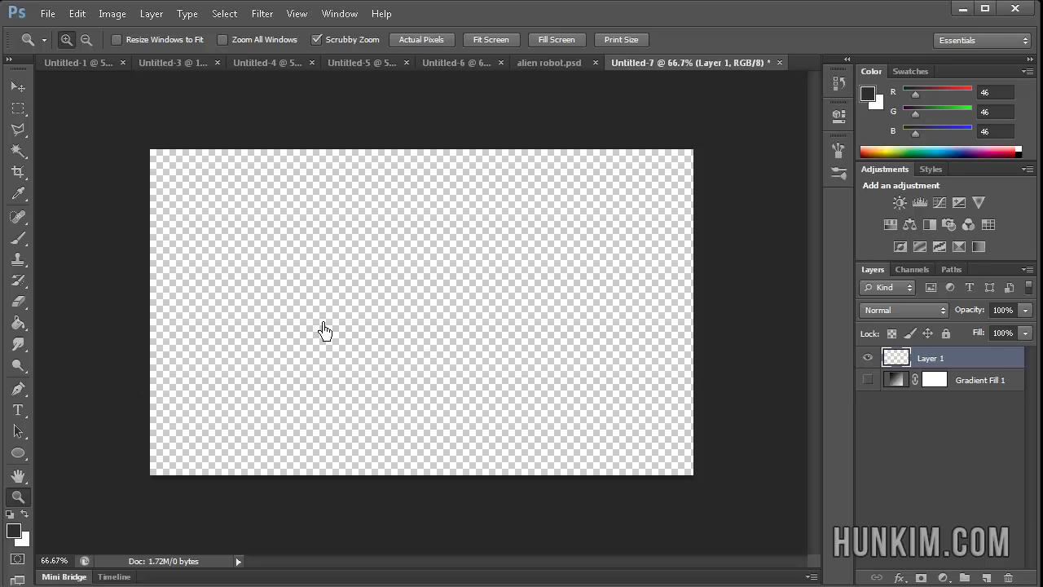
click(152, 14)
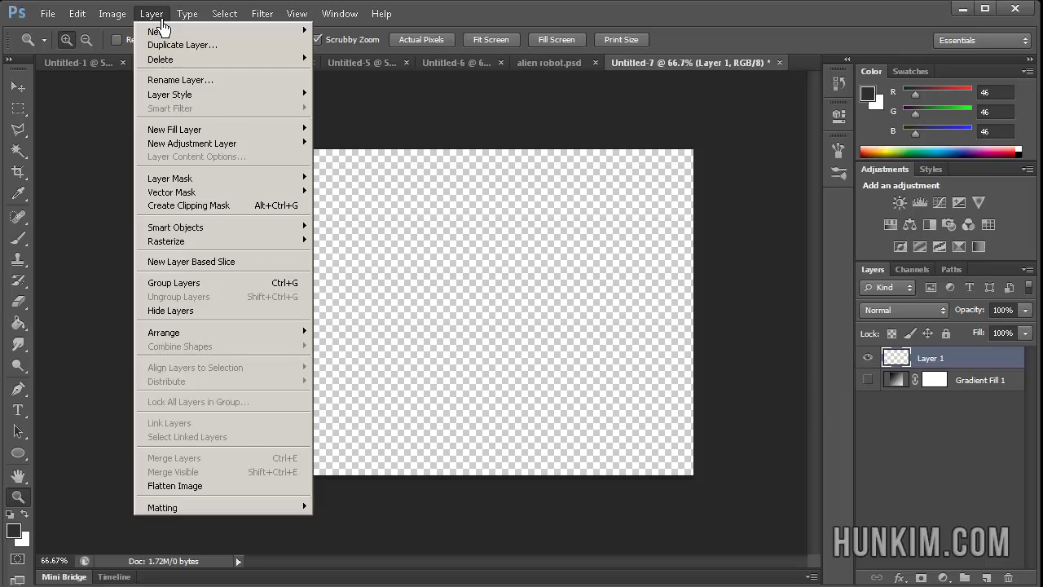
click(373, 133)
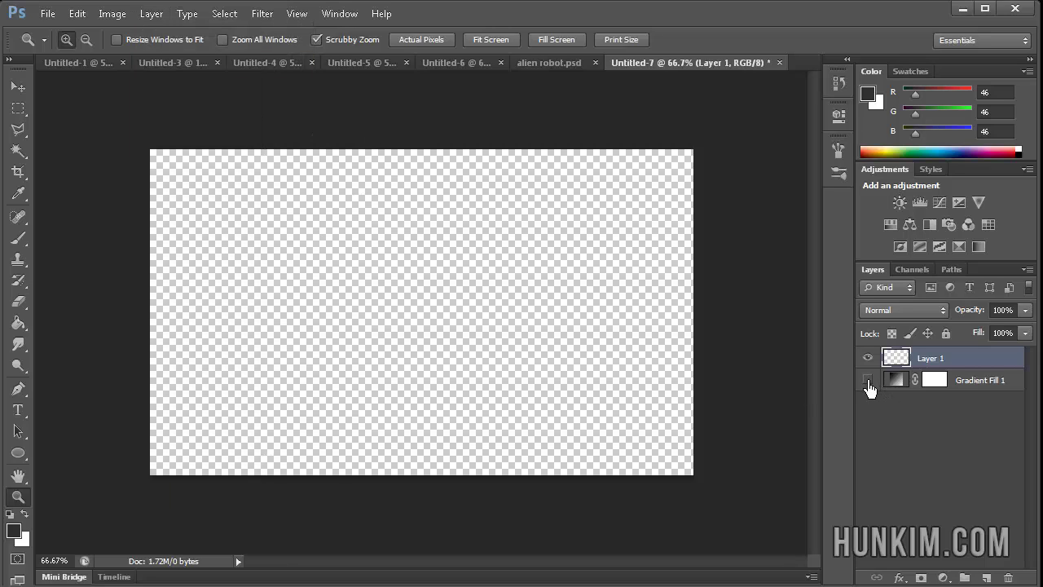
click(934, 382)
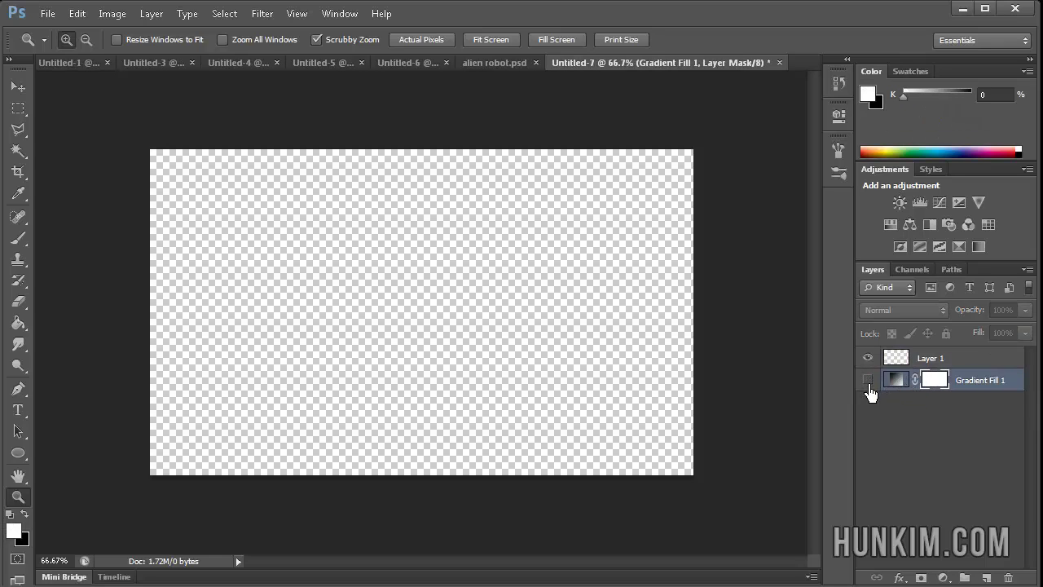
click(868, 380)
click(868, 383)
- Select the empty Layer 1 and choose the Gradient Tool with the Foreground to Background preset
click(929, 359)
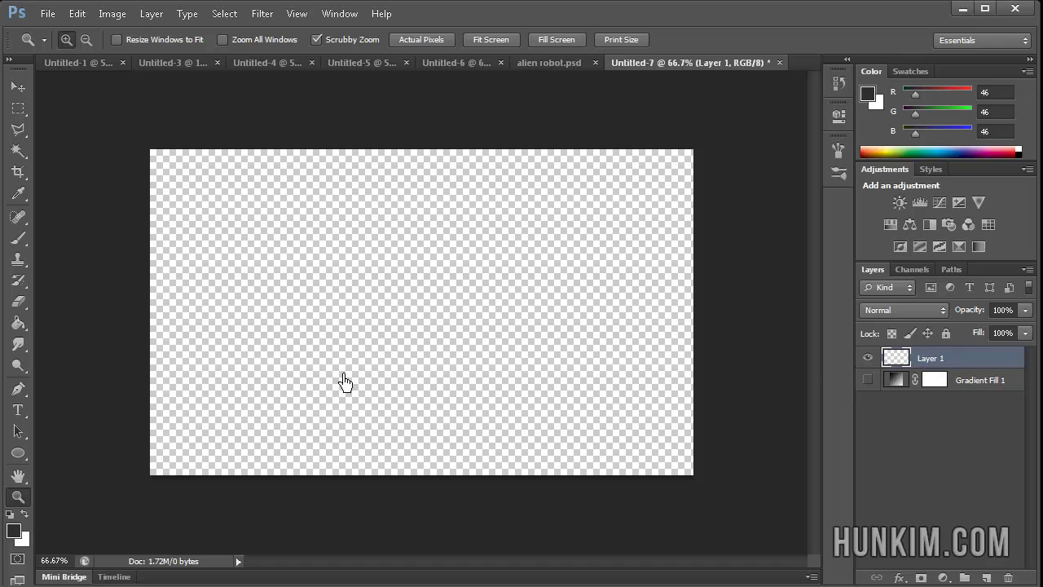
click(19, 324)
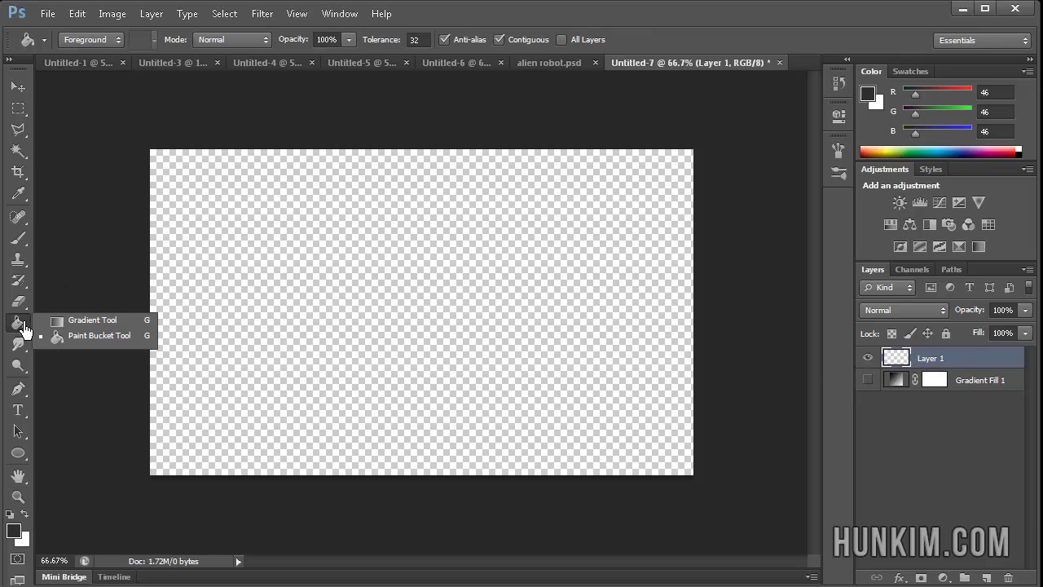
click(85, 324)
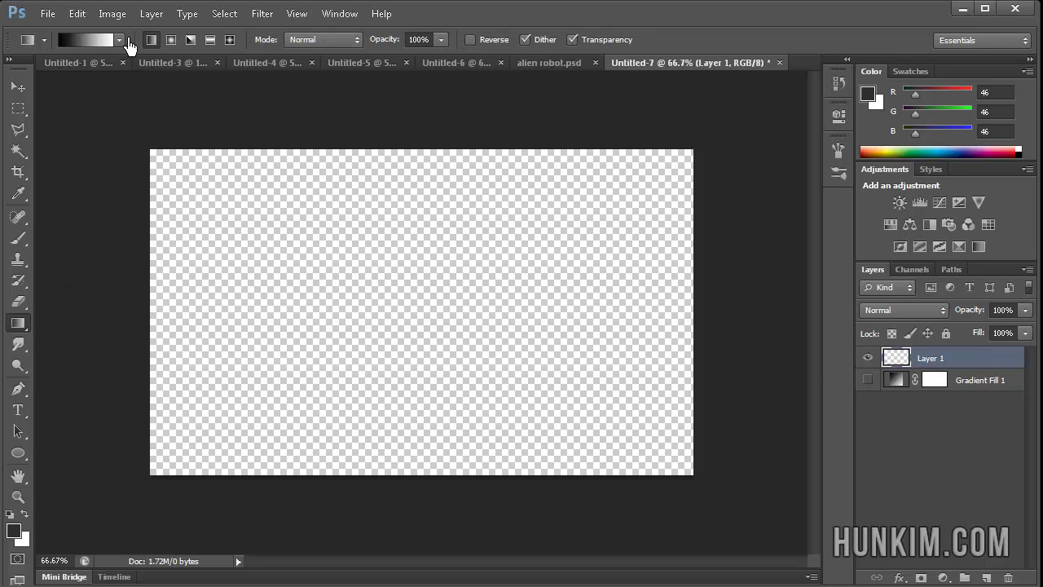
click(120, 40)
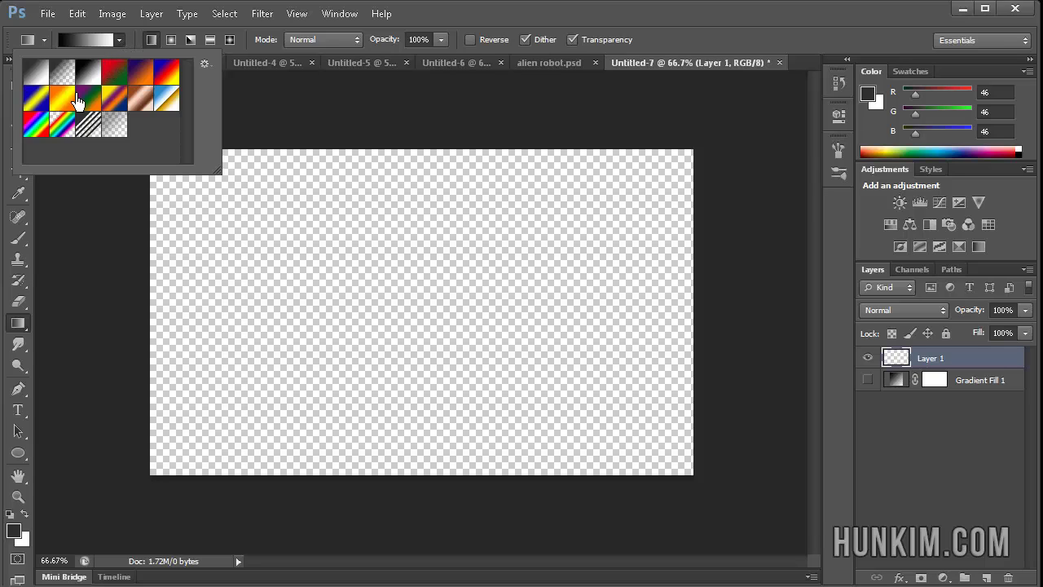
click(40, 82)
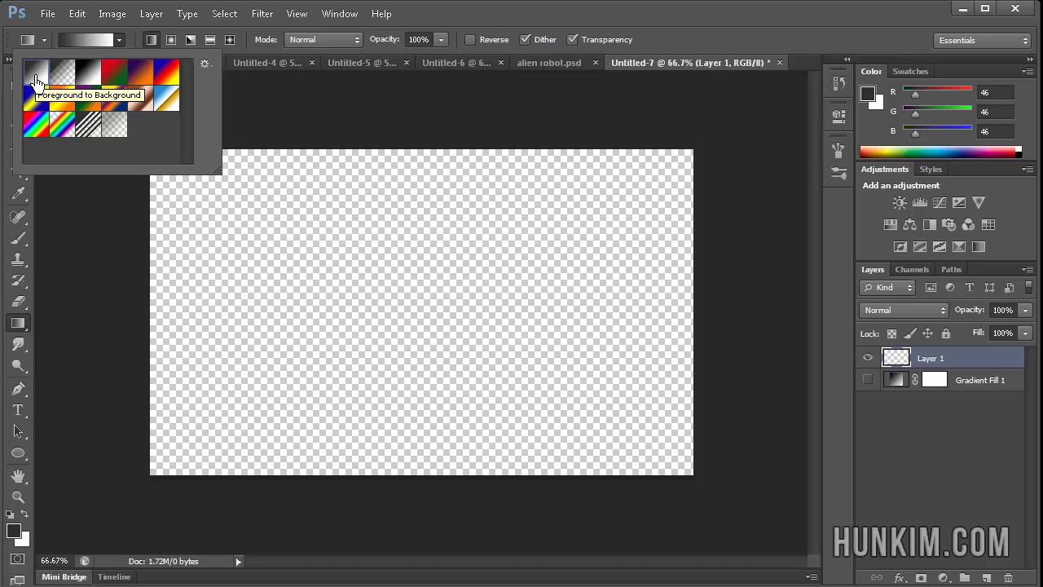
- Open the gradient for editing and set its starting color stop to light blue aeb2ff
click(90, 40)
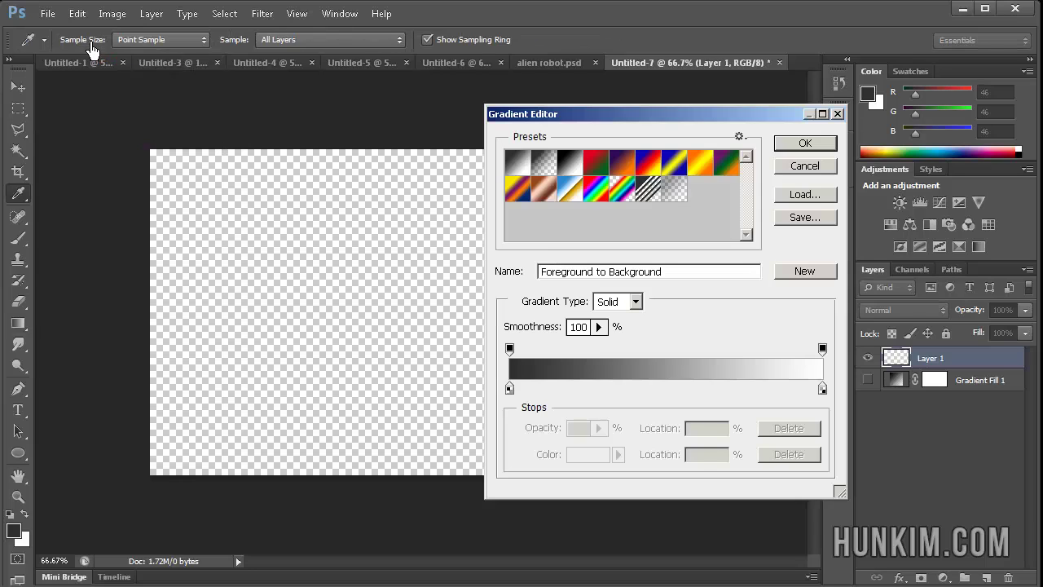
double_click(509, 392)
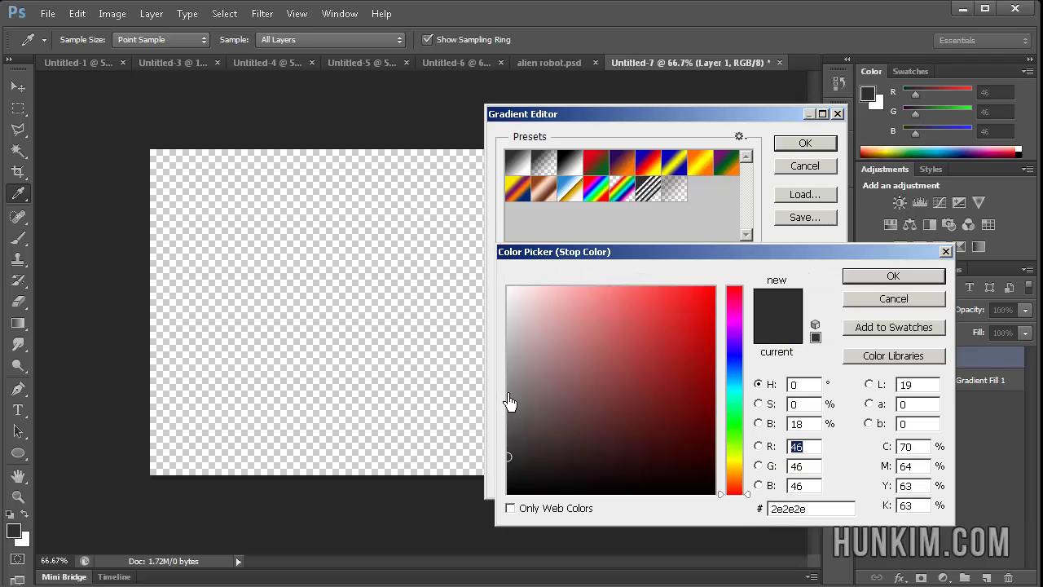
click(723, 355)
click(573, 292)
click(854, 278)
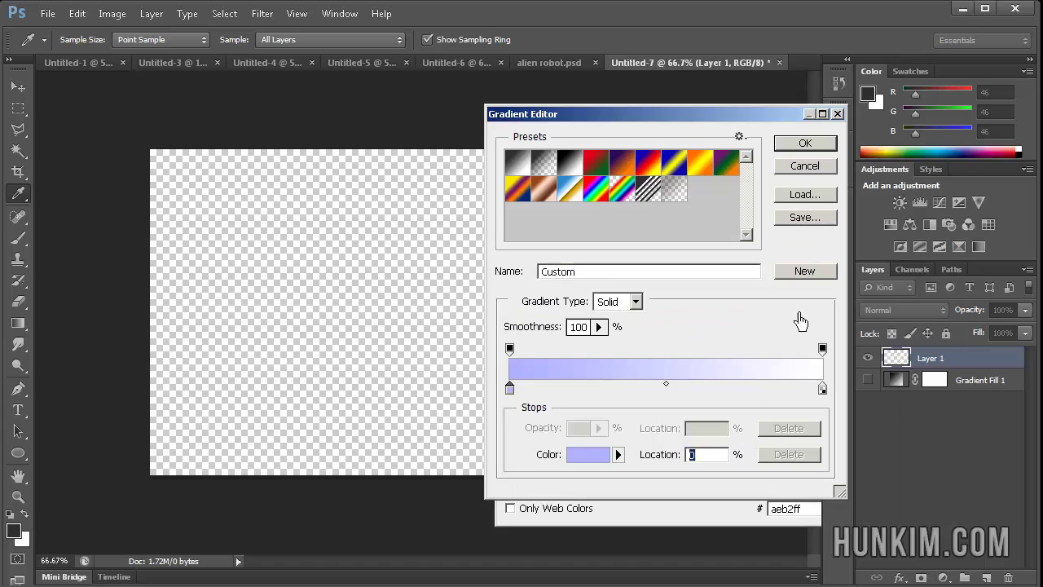
- Set the gradient's end color stop to dark blue and move the midpoint between the stops to 73%
double_click(822, 394)
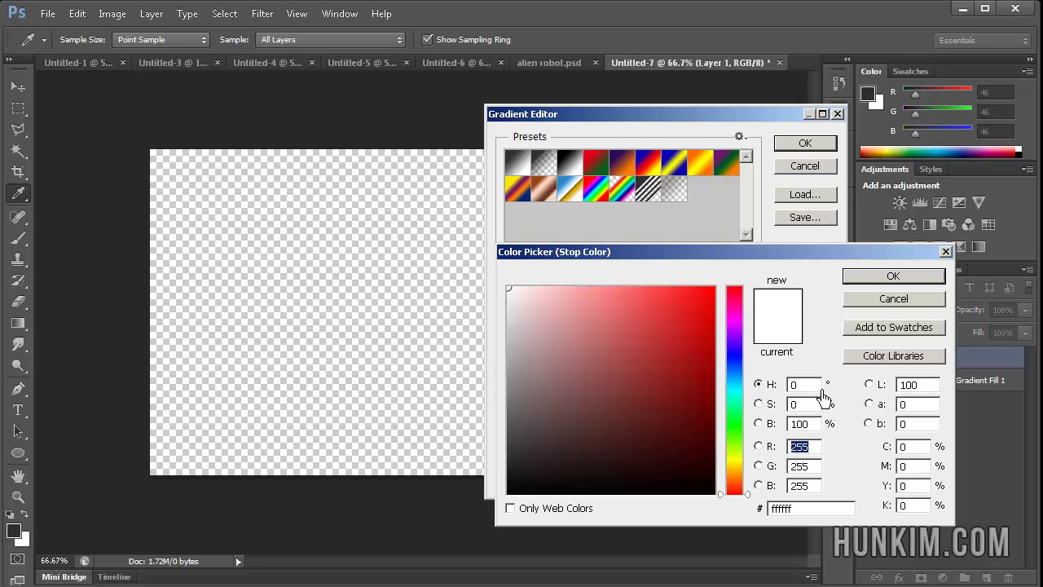
click(735, 359)
click(704, 291)
drag(706, 297, 738, 386)
click(855, 277)
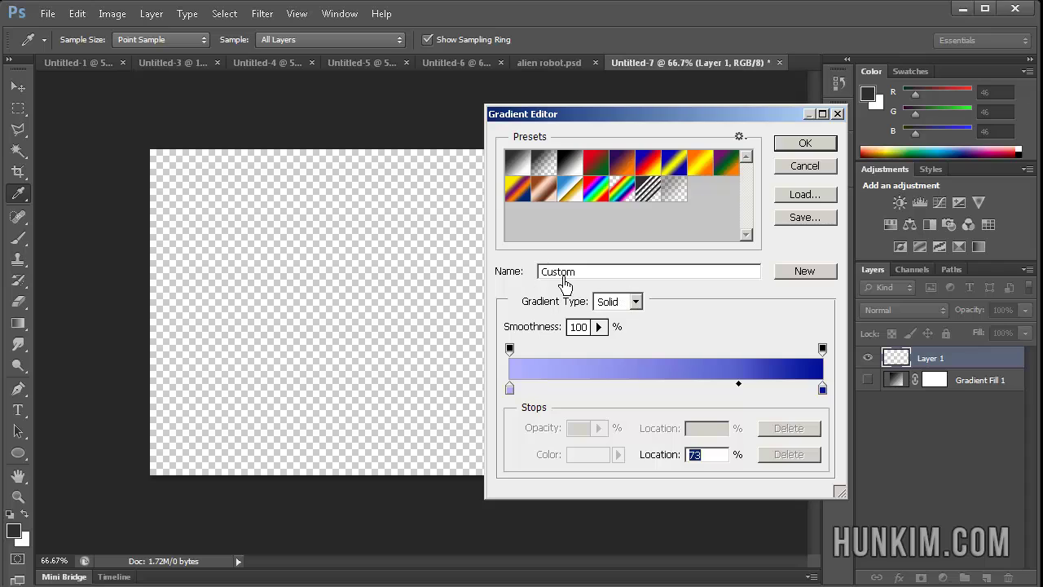
- Name the gradient aaa, save it as a new preset, and accept the edited gradient
drag(579, 272, 470, 289)
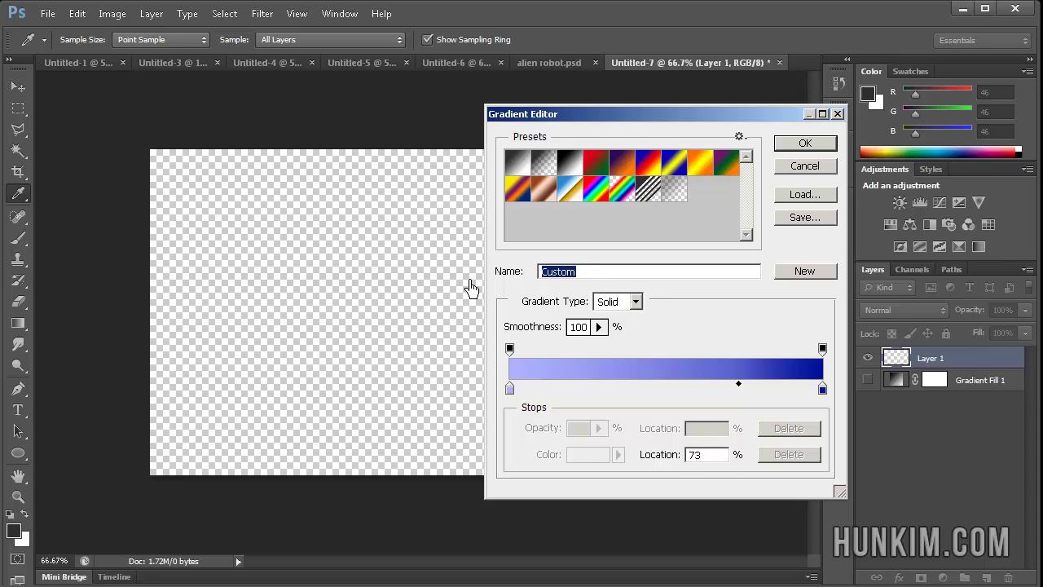
text(aaa)
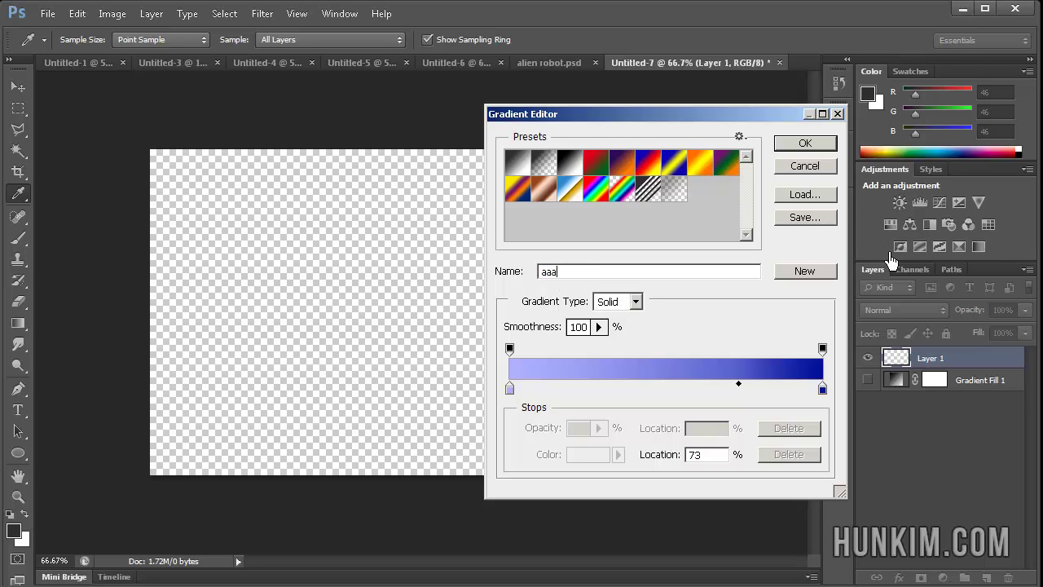
click(808, 272)
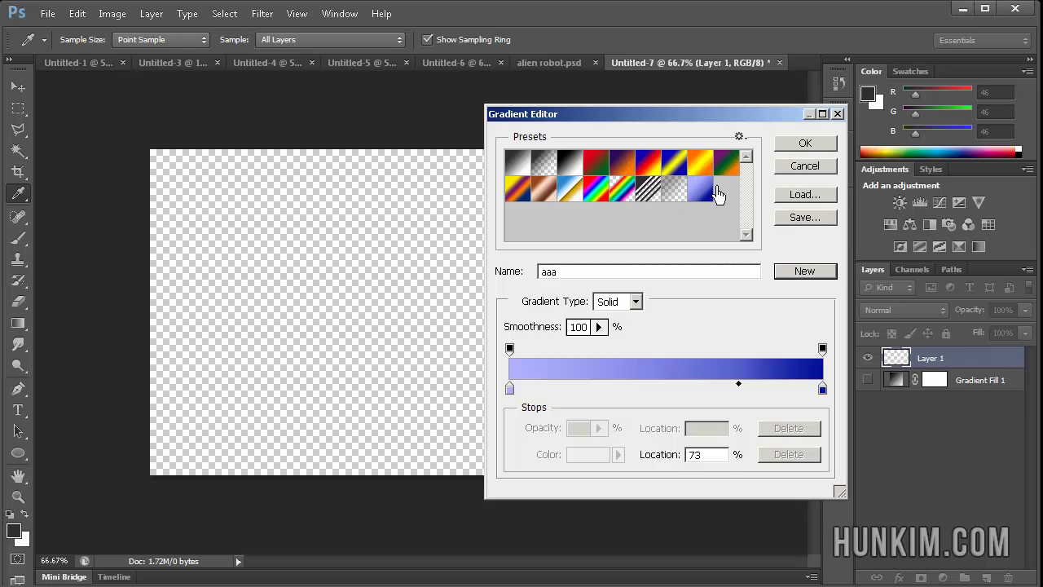
click(805, 145)
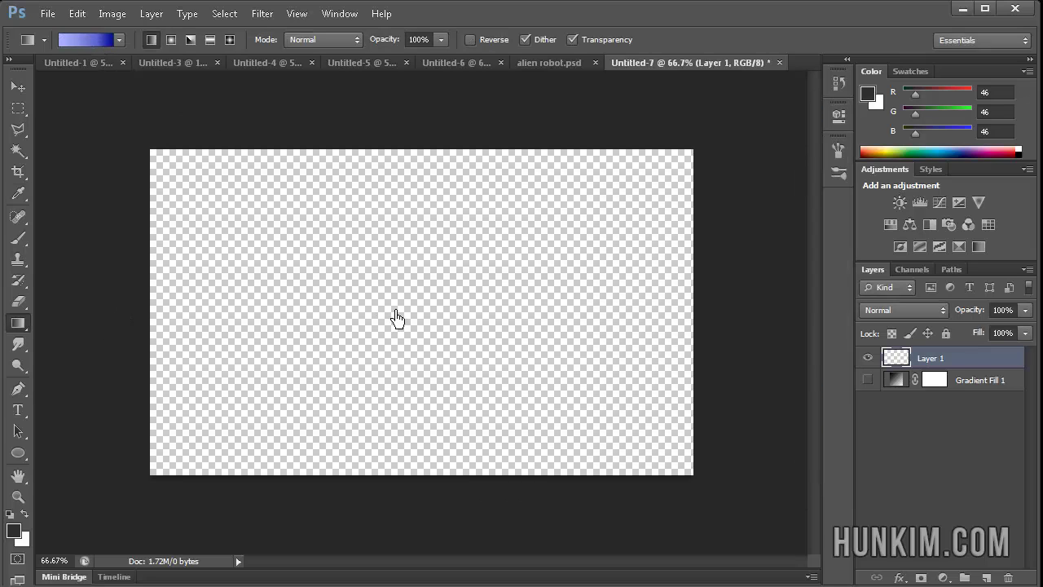
- Draw a radial gradient on Layer 1 from the canvas center past its lower-right corner, and undo it
click(170, 42)
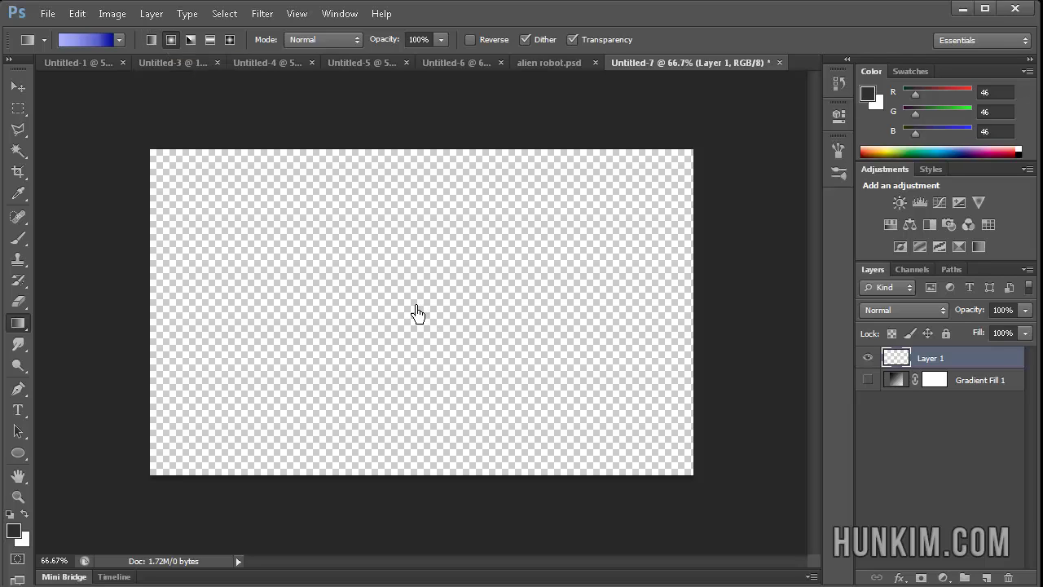
drag(413, 298, 724, 489)
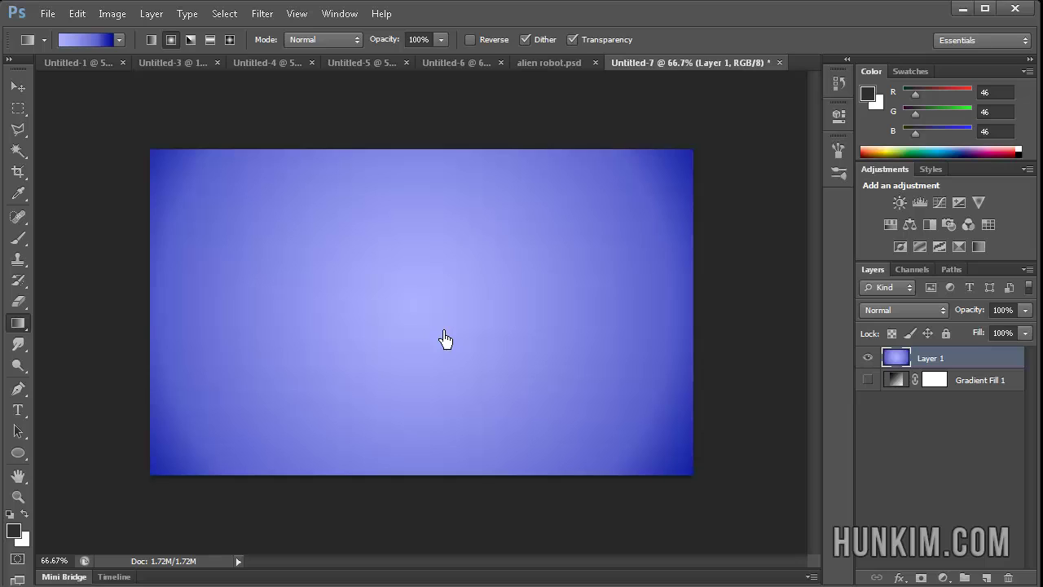
key(ctrl+z)
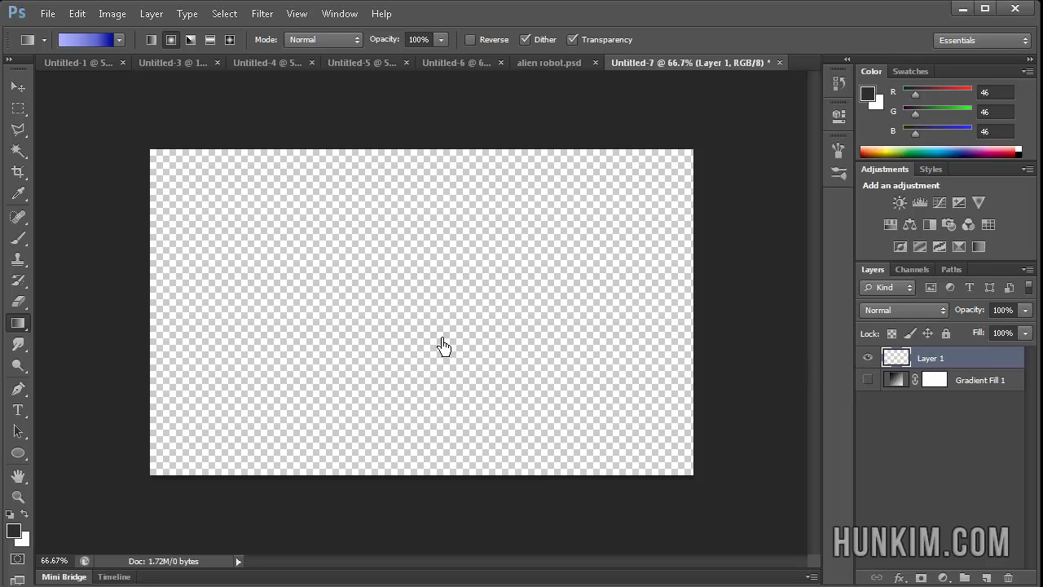
click(296, 14)
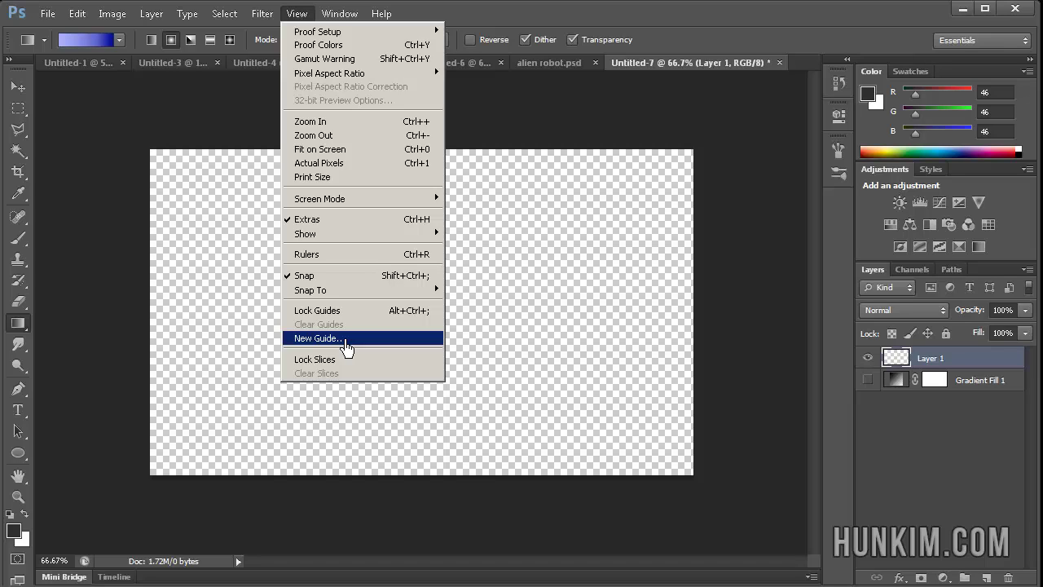
click(347, 339)
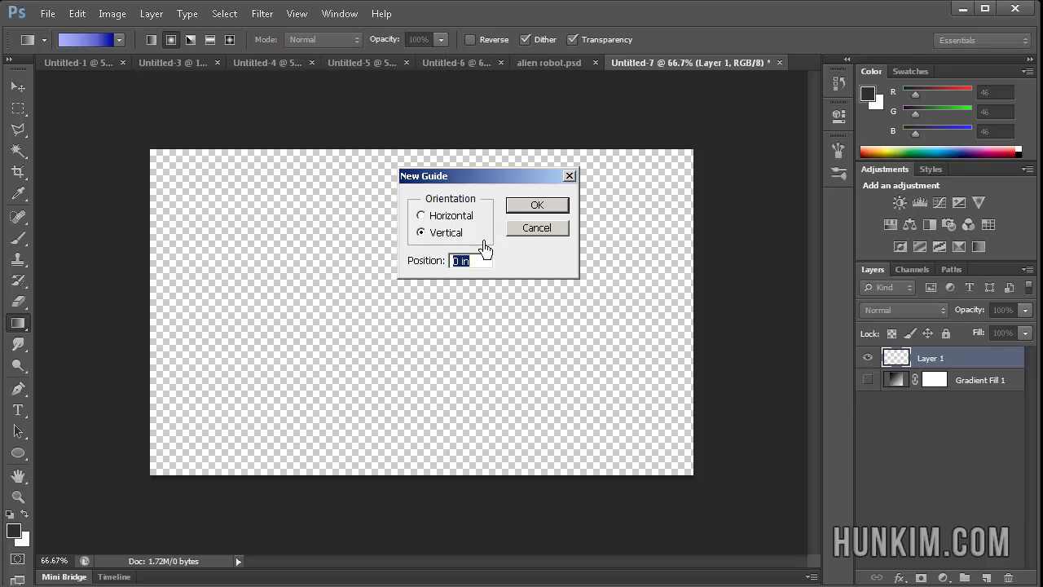
click(536, 228)
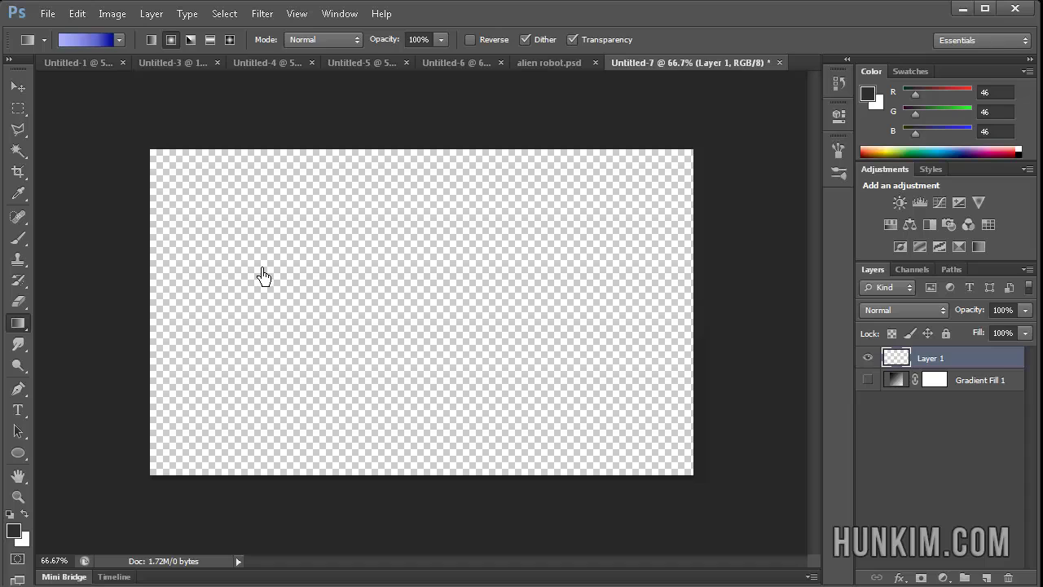
- Draw a radial gradient on Layer 1 from the canvas center to its upper-right corner, and undo it
drag(431, 308, 697, 159)
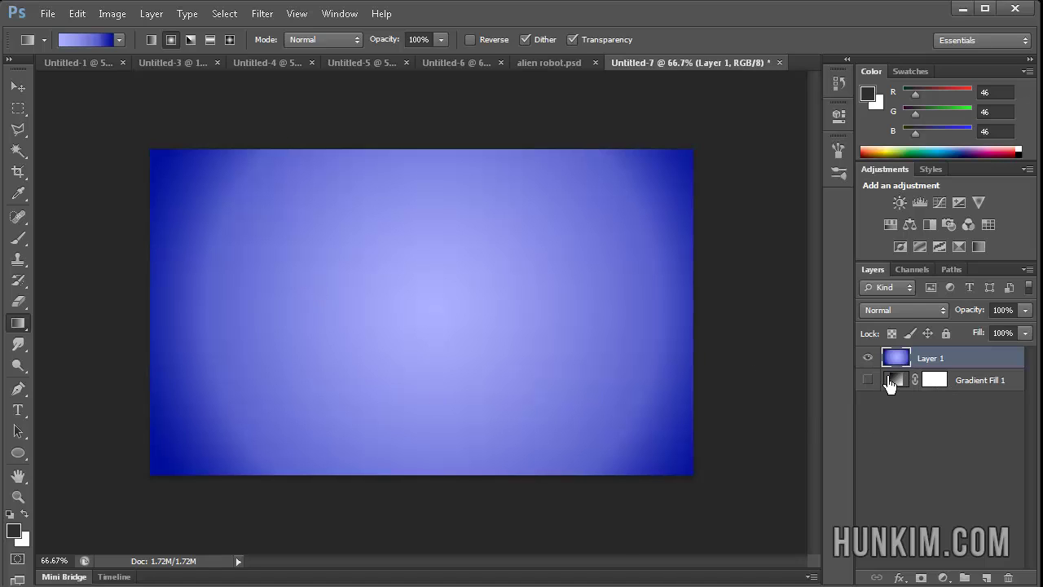
key(ctrl+z)
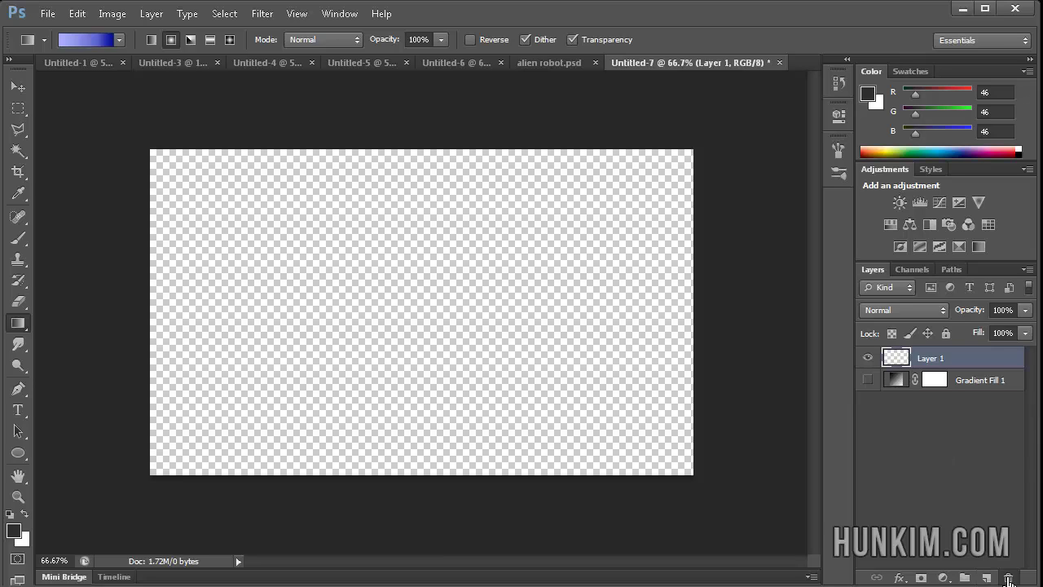
- Delete the empty Layer 1 and make the gradient fill layer visible again
click(1007, 579)
click(937, 358)
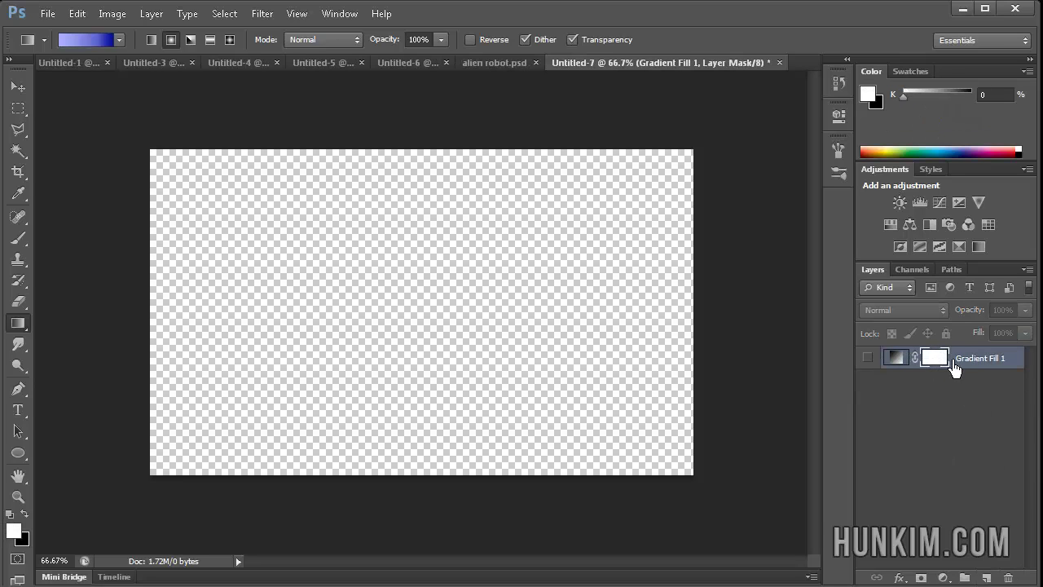
click(869, 358)
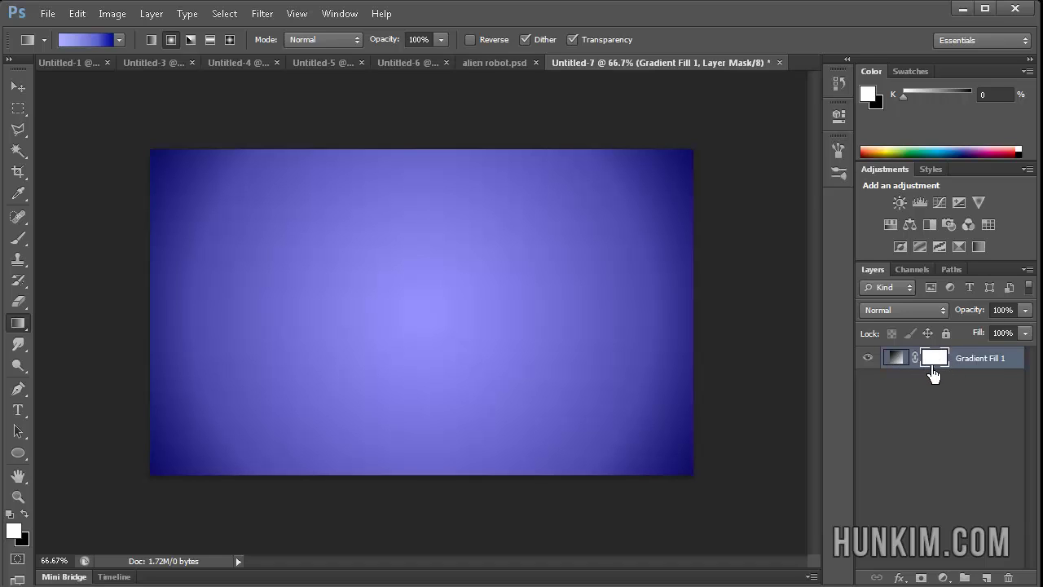
- Delete the layer mask of the gradient fill layer and undo the deletion
key(ctrl+2)
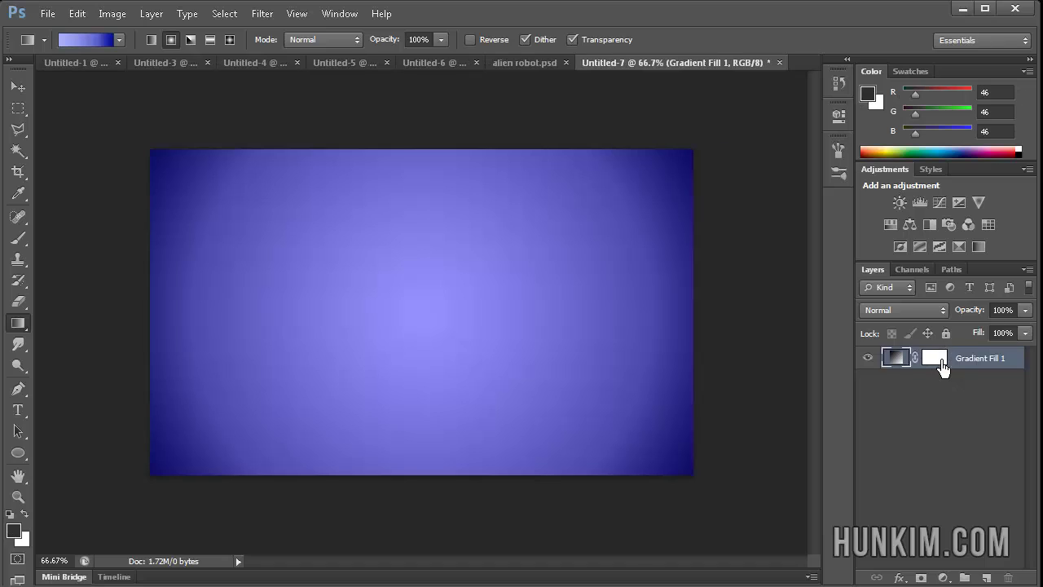
click(935, 362)
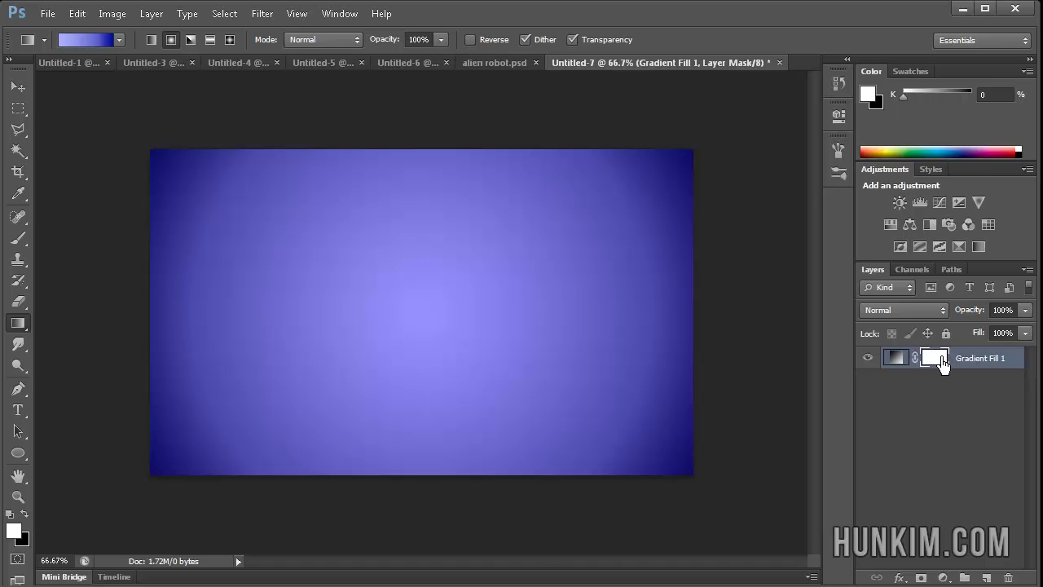
click(1008, 578)
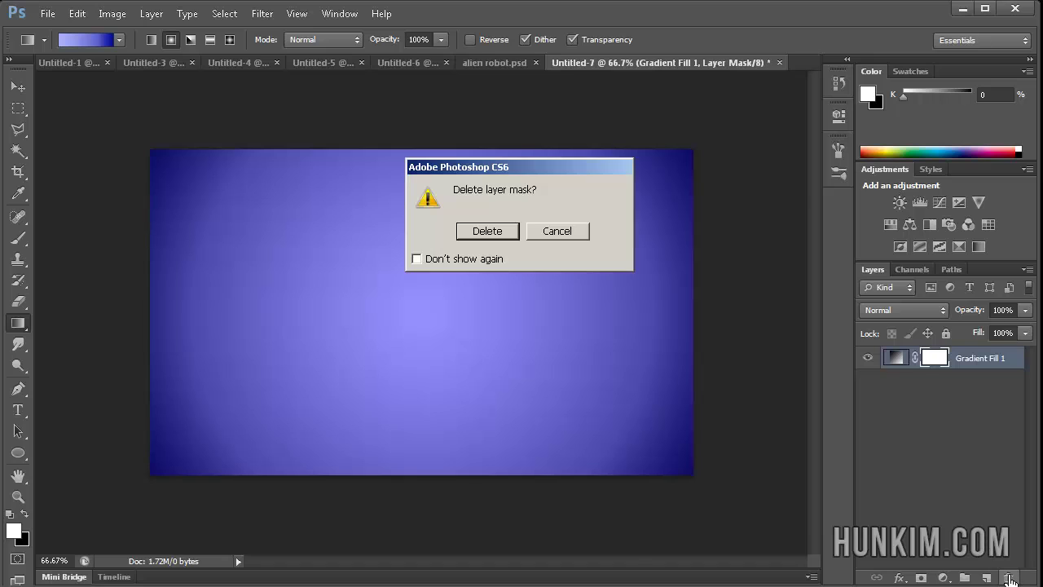
click(488, 232)
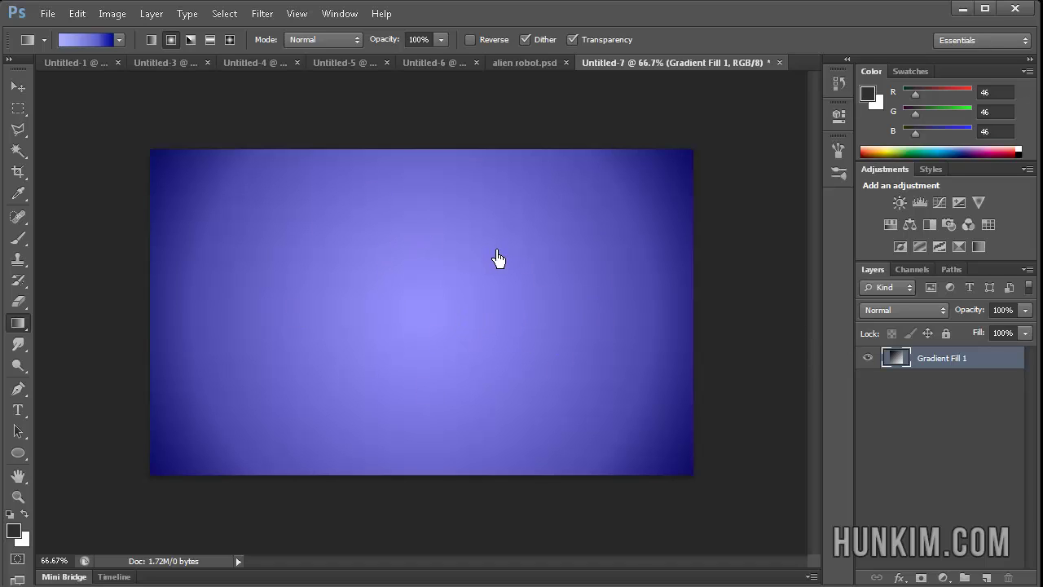
key(ctrl+z)
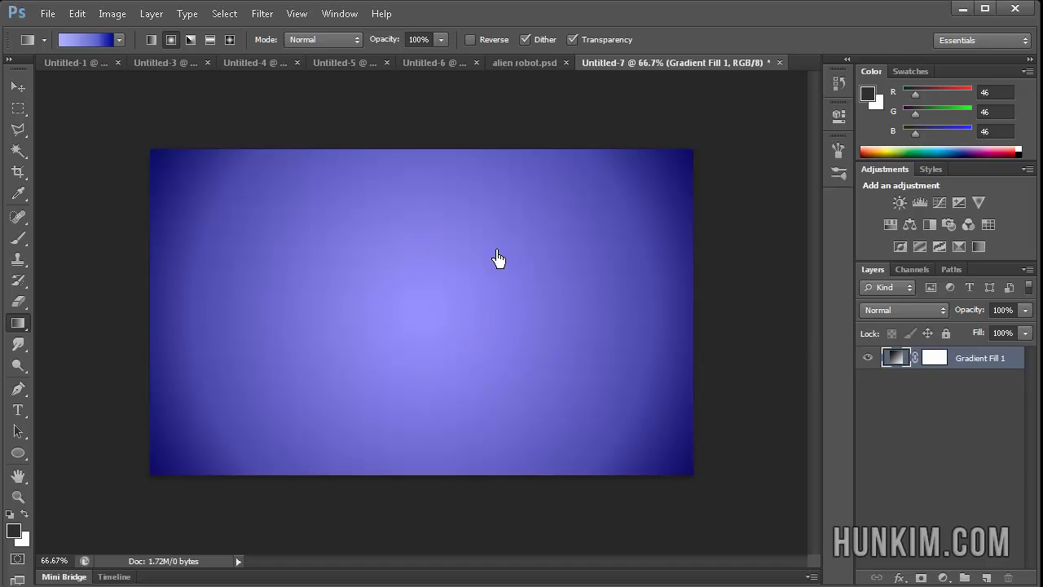
- Paint a winding black stroke on the gradient fill's layer mask with a 100-pixel brush
click(939, 365)
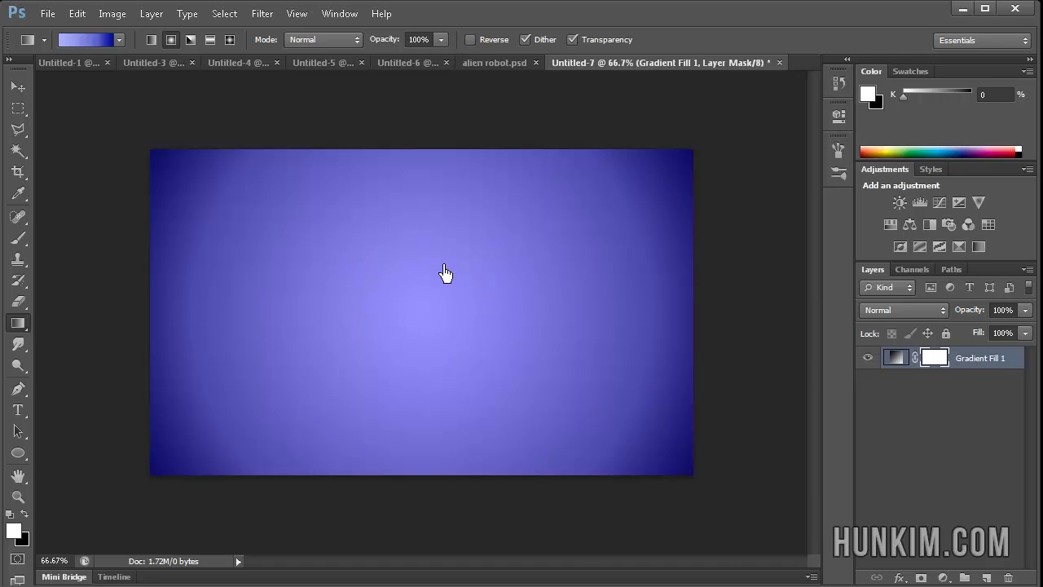
click(24, 514)
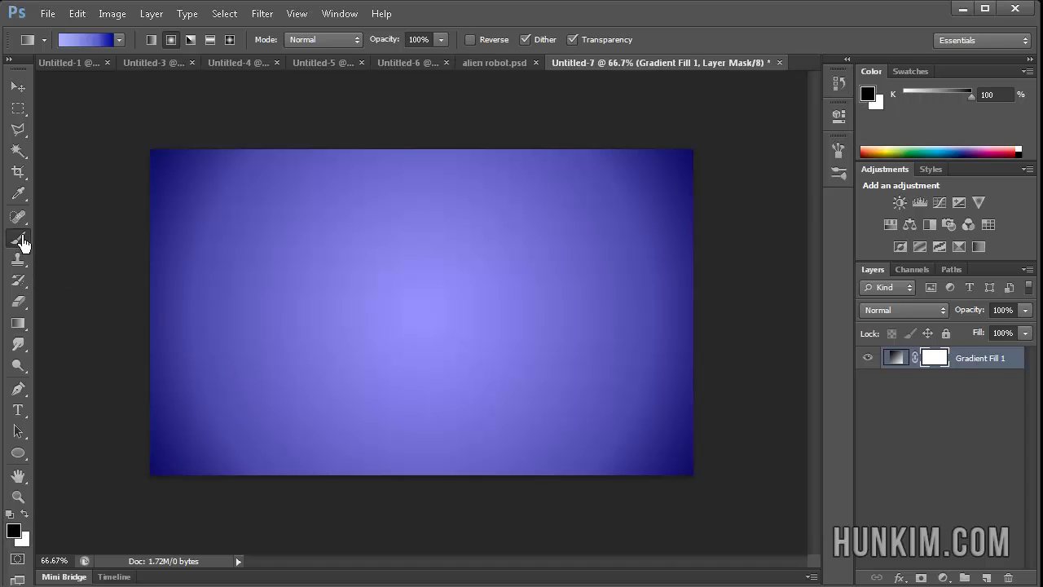
click(19, 237)
key(bracketright)
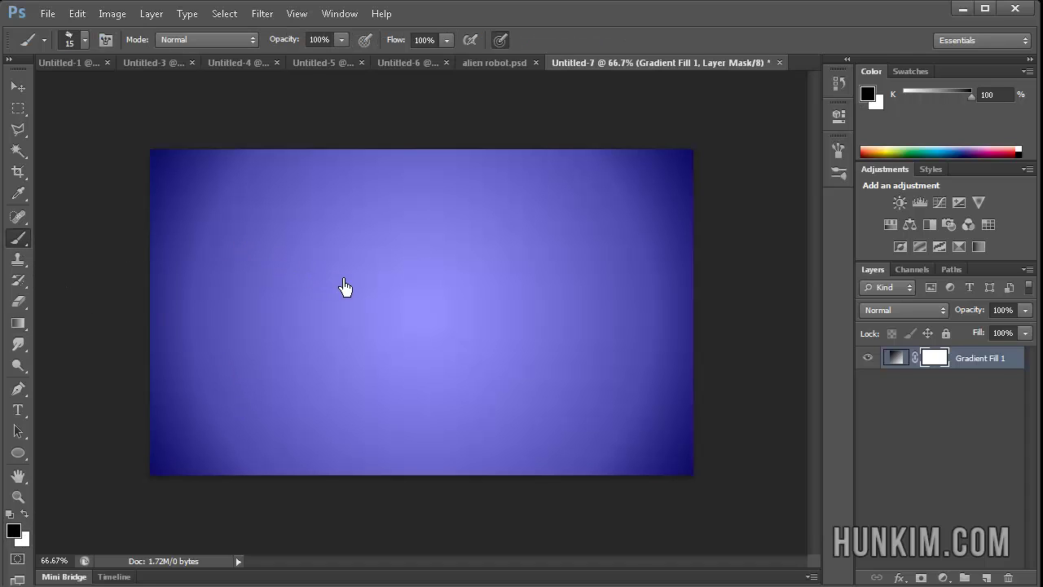
mouse_move(466, 347)
mouse_down()
mouse_move(277, 372)
mouse_move(363, 189)
mouse_move(675, 325)
mouse_move(530, 489)
mouse_up()
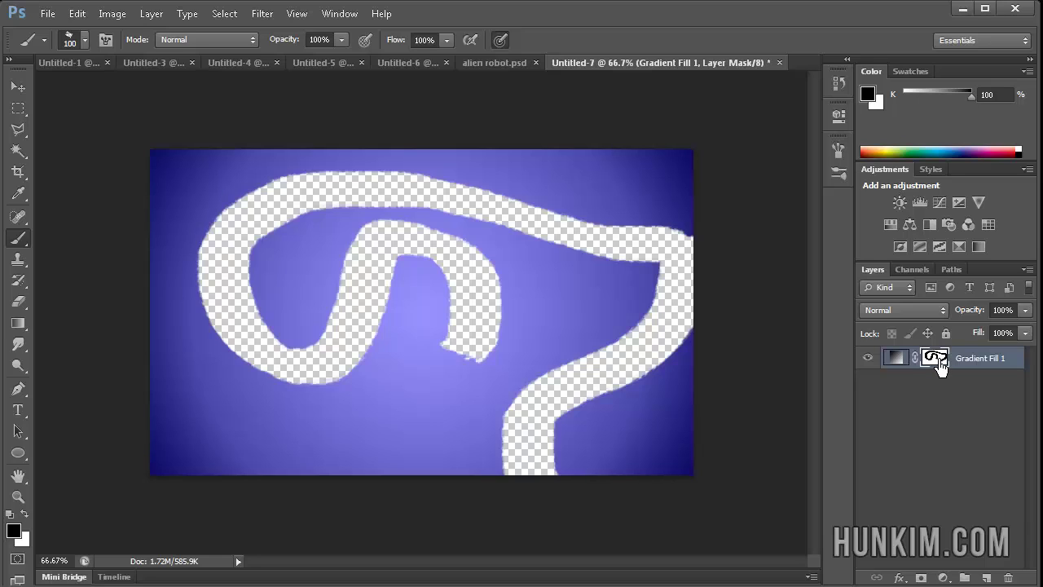
- Delete the painted layer mask from the gradient fill layer
right_click(941, 365)
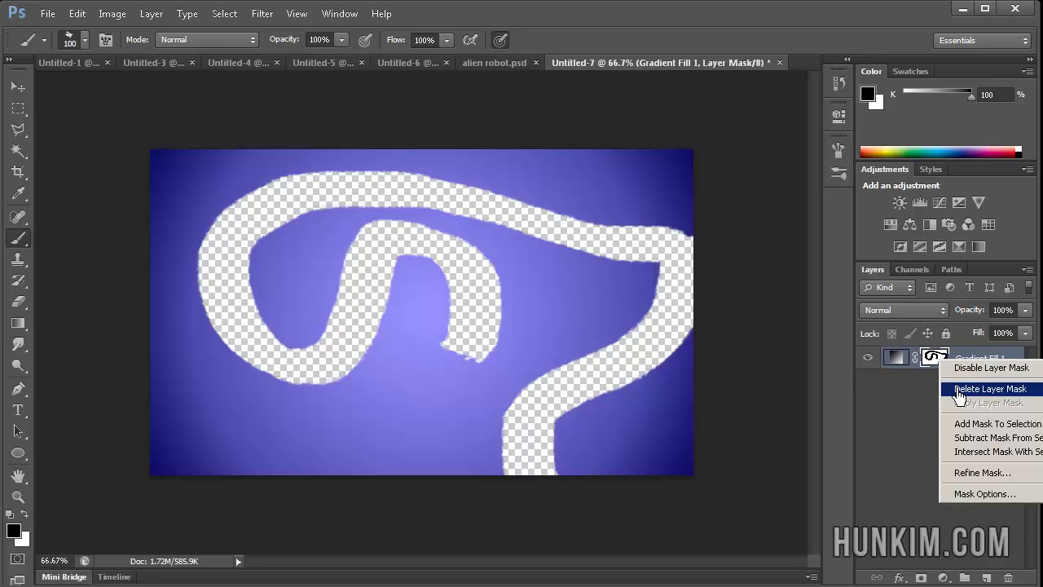
click(959, 390)
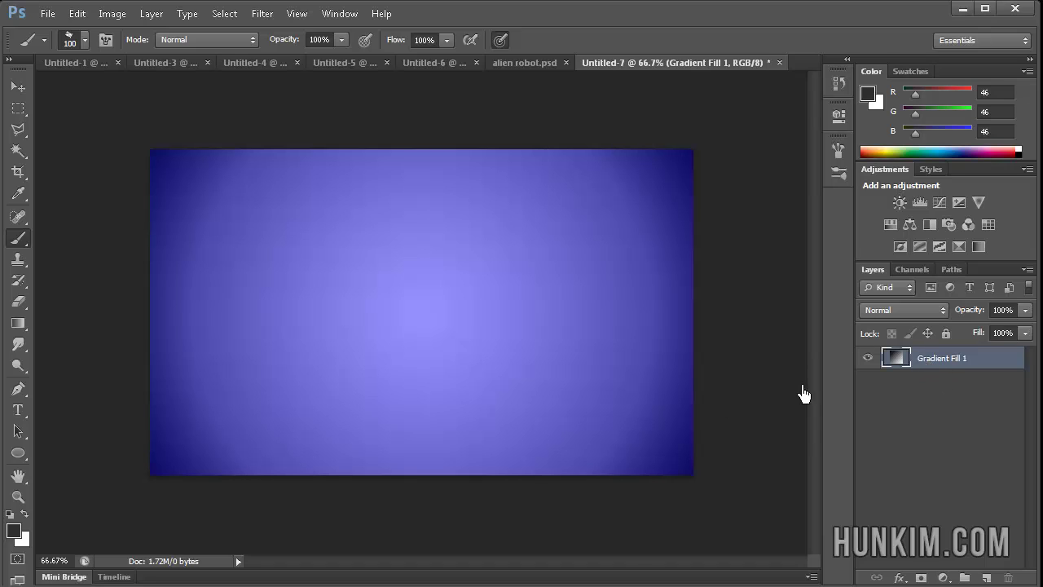
- Undo the mask deletion and the winding black stroke painted on the gradient fill's layer mask
key(ctrl+z)
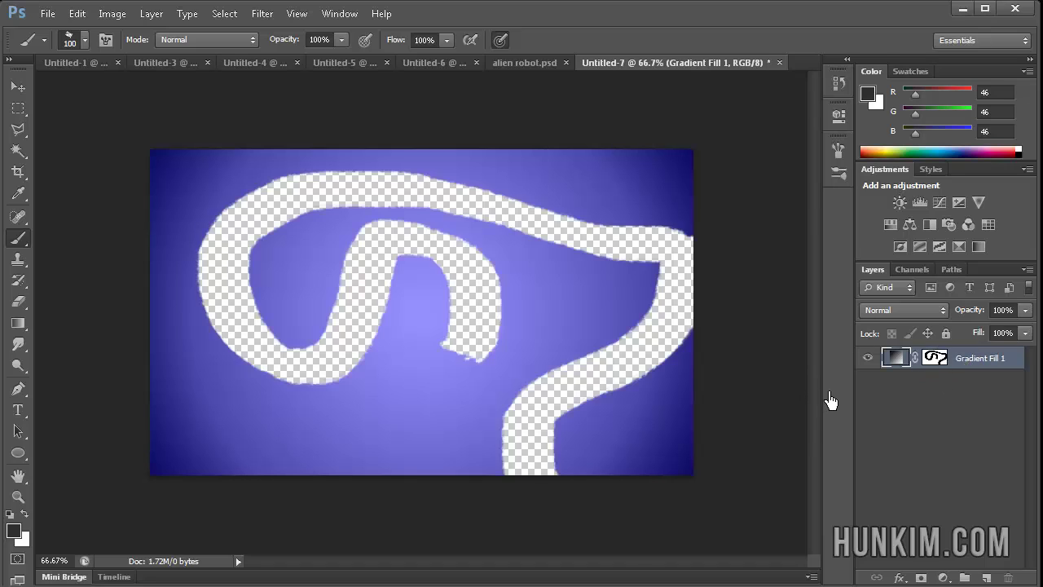
key(ctrl+z)
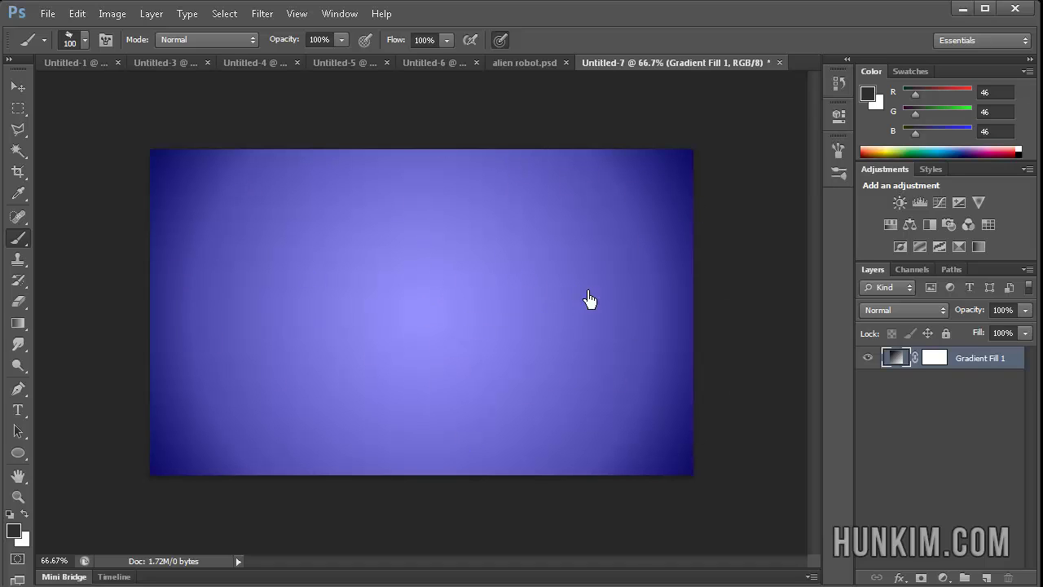
- Select the gradient fill's layer mask and paint a wavy black stroke across its middle with the 100-pixel brush
click(934, 358)
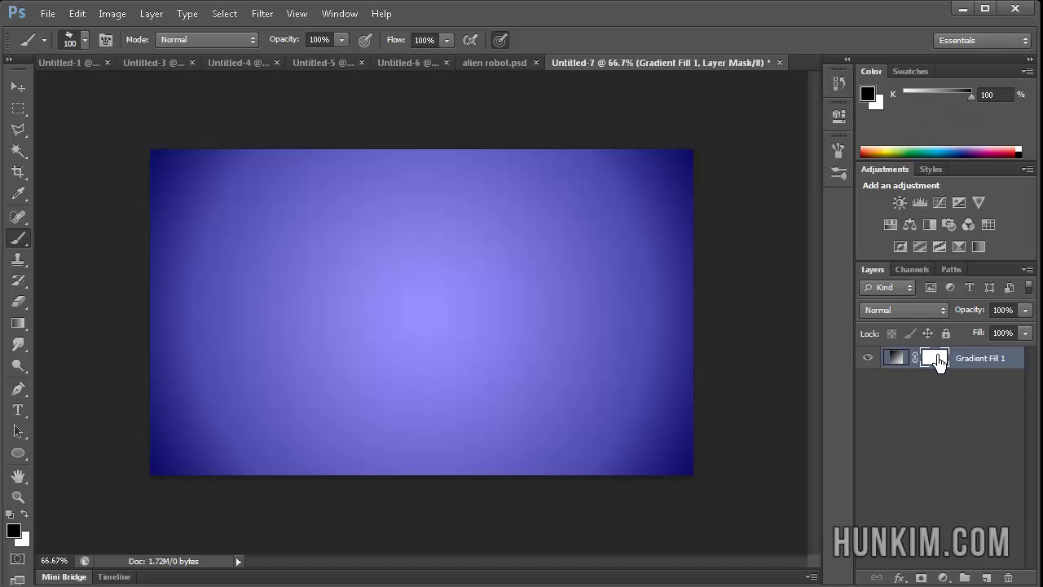
click(23, 520)
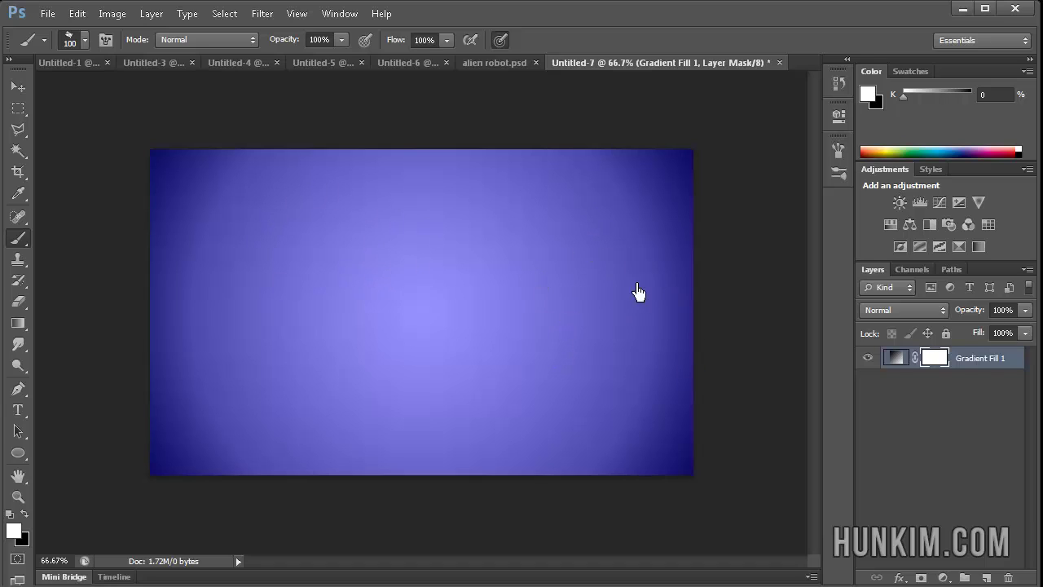
click(25, 516)
mouse_move(316, 338)
mouse_down()
mouse_move(381, 278)
mouse_move(573, 310)
mouse_move(587, 263)
mouse_up()
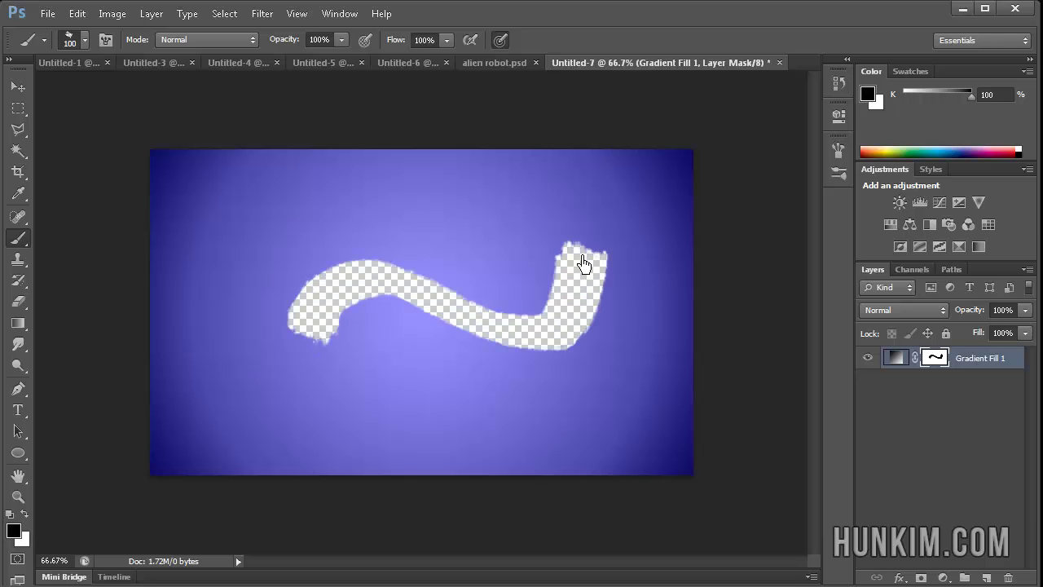
- Set the foreground color to a light gray (K 38%) and brush it over the mask's upper middle and the black stroke's upper edges
click(23, 533)
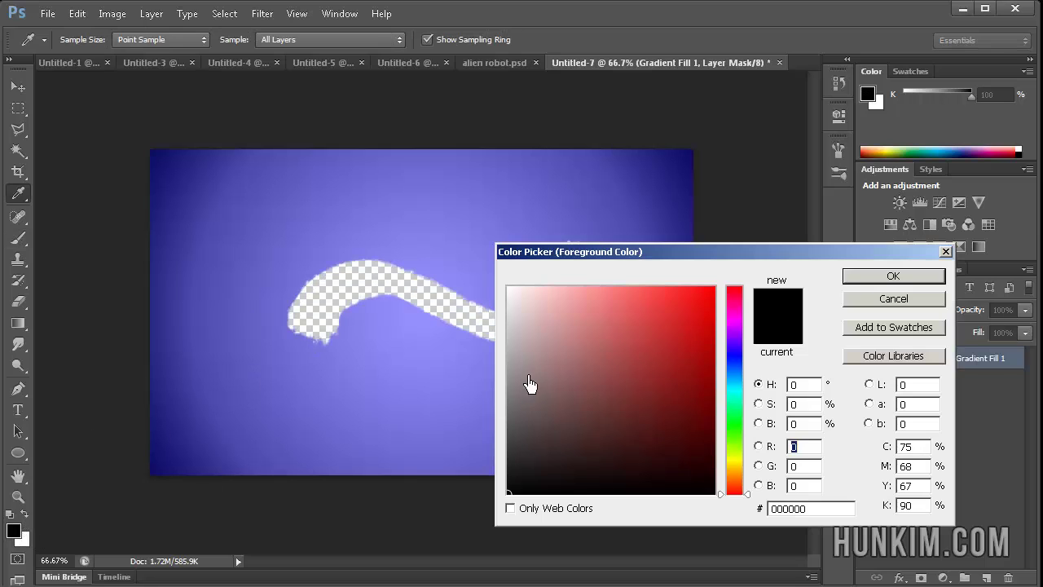
drag(531, 384, 494, 354)
click(892, 277)
key(b)
mouse_move(571, 244)
mouse_down()
mouse_move(426, 252)
mouse_move(431, 182)
mouse_move(532, 239)
mouse_move(481, 191)
mouse_move(396, 235)
mouse_move(355, 231)
mouse_move(487, 220)
mouse_move(437, 233)
mouse_move(492, 230)
mouse_move(401, 280)
mouse_move(298, 277)
mouse_move(396, 269)
mouse_move(421, 261)
mouse_move(358, 237)
mouse_move(406, 229)
mouse_move(341, 263)
mouse_move(482, 202)
mouse_move(533, 204)
mouse_move(513, 225)
mouse_up()
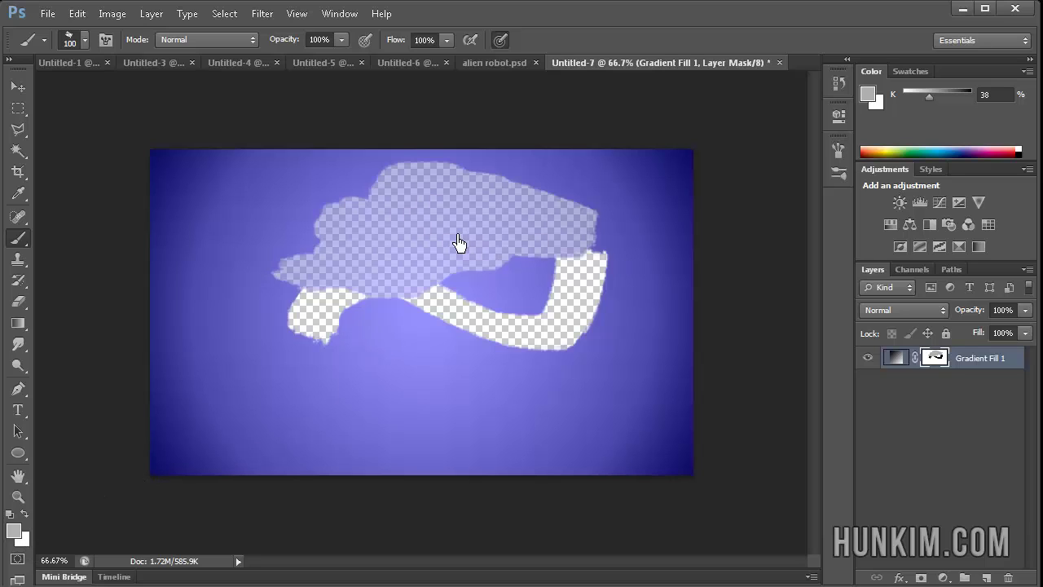
mouse_move(603, 224)
mouse_down()
mouse_move(626, 280)
mouse_move(613, 282)
mouse_move(607, 344)
mouse_up()
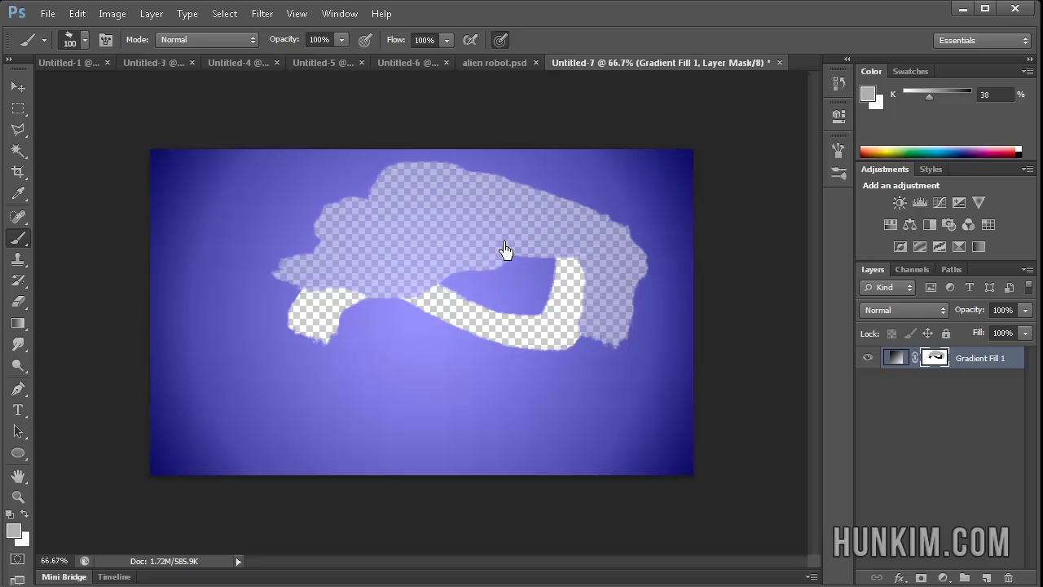
- Delete the painted layer mask from the gradient fill layer and add a new blank white mask
right_click(936, 371)
click(955, 394)
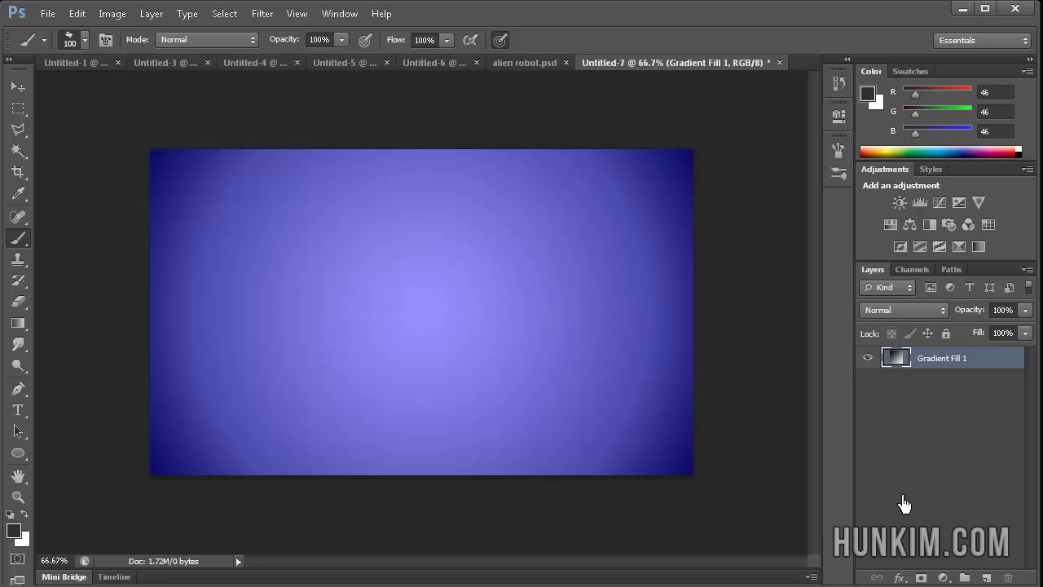
click(921, 578)
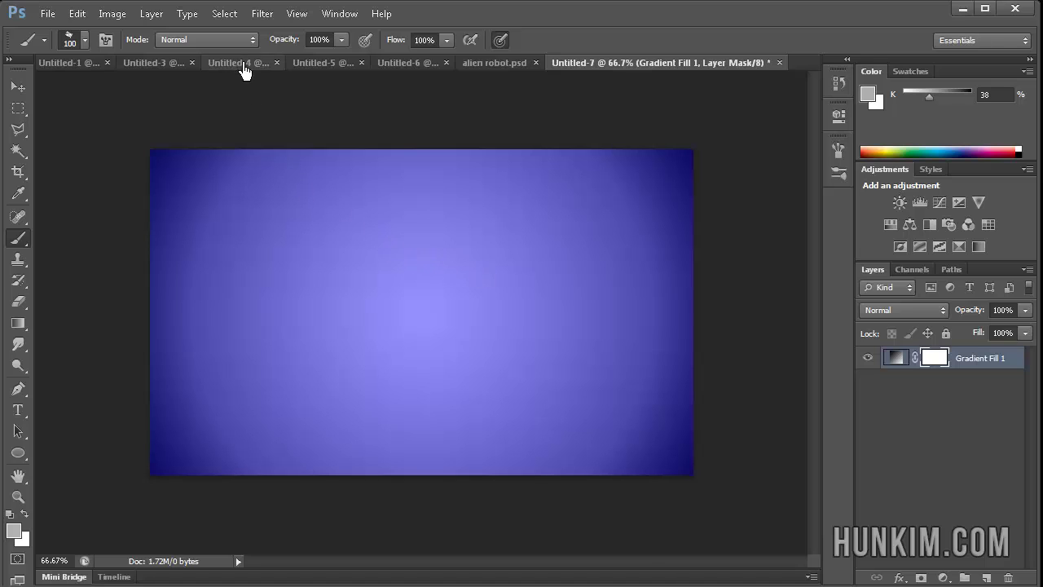
click(151, 18)
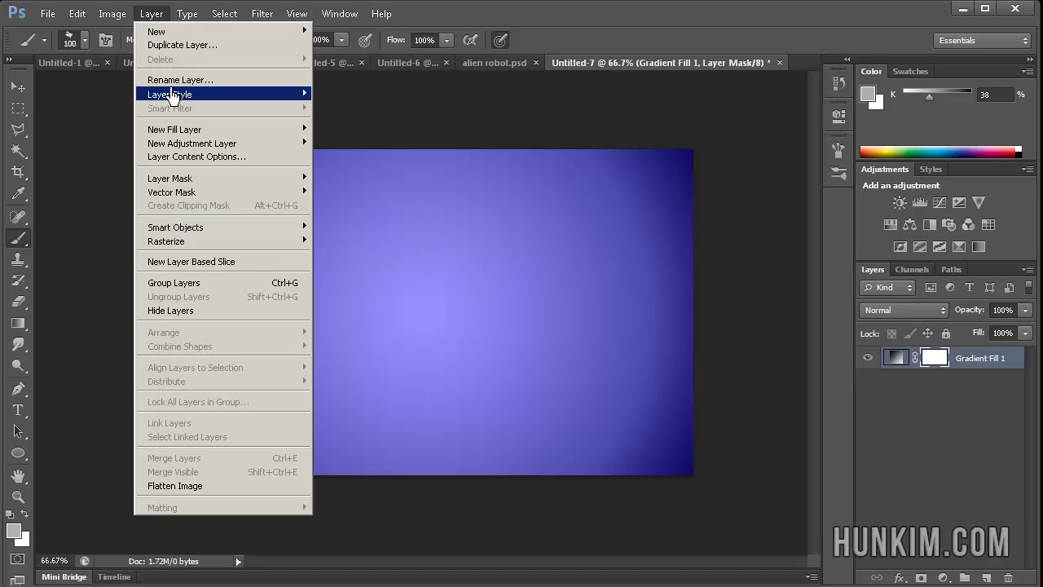
mouse_move(198, 134)
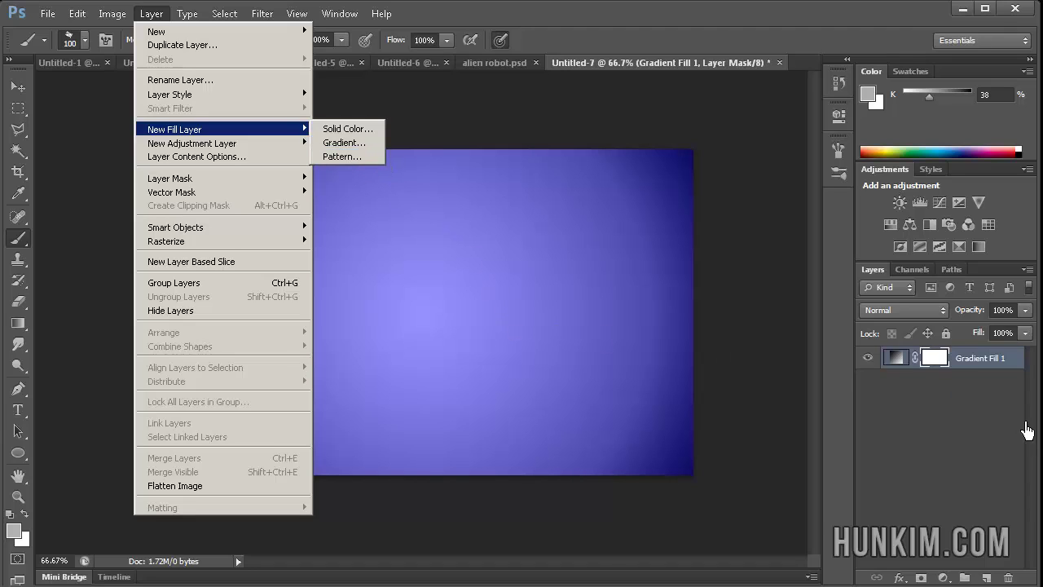
click(934, 357)
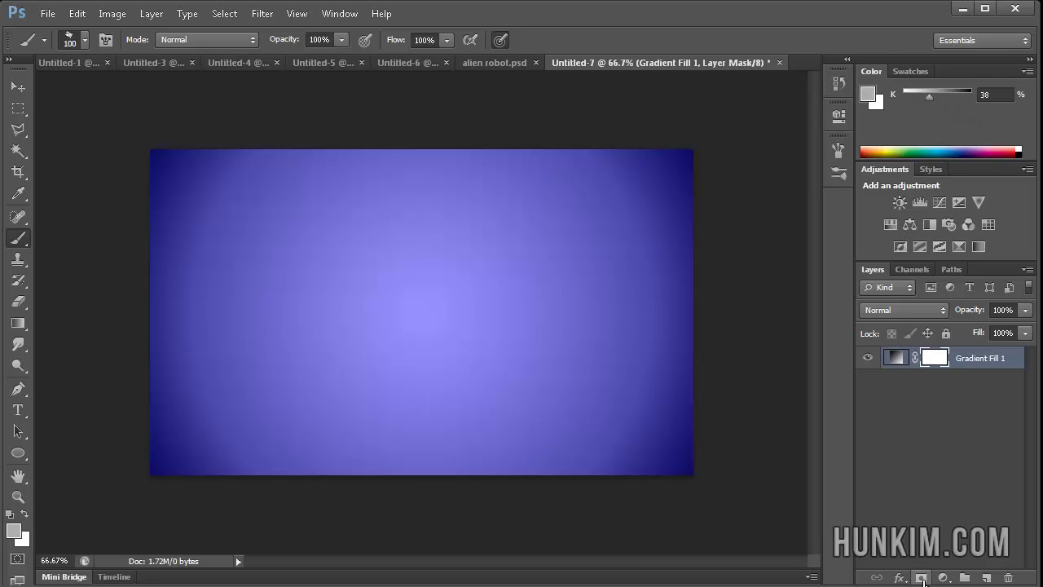